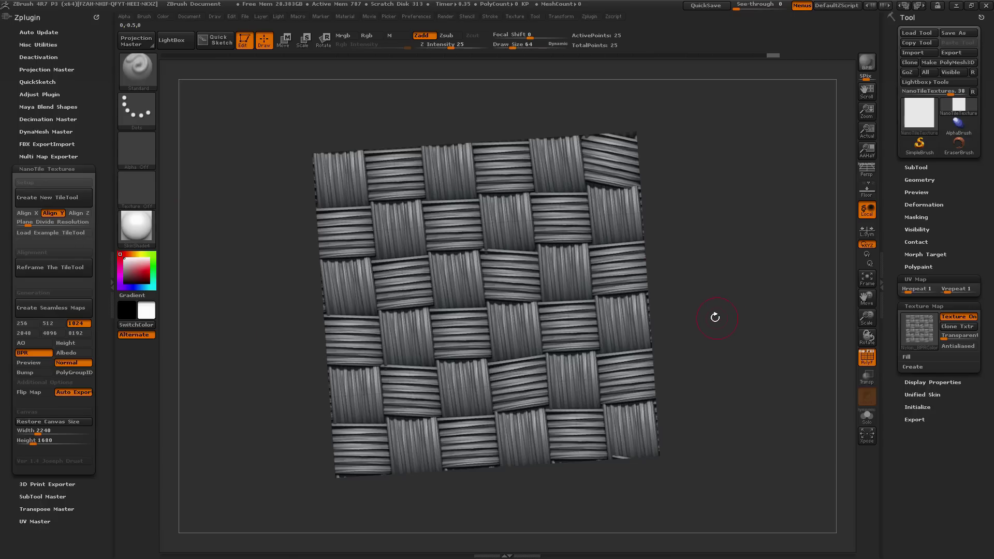
- Switch the plane's woven texture off and on again, and set its horizontal and vertical UV repeat to 2
drag(699, 324, 705, 328)
click(949, 316)
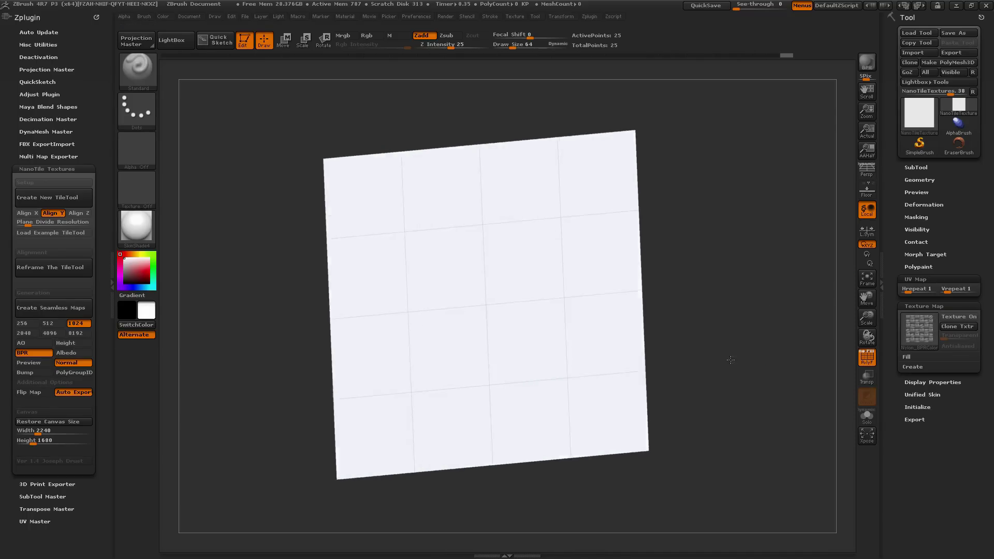
click(915, 339)
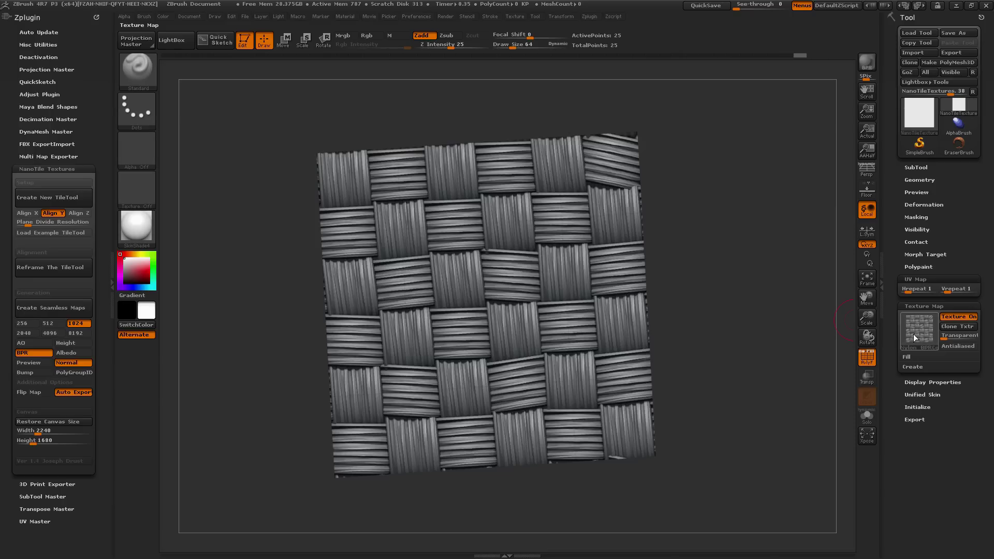
mouse_move(914, 342)
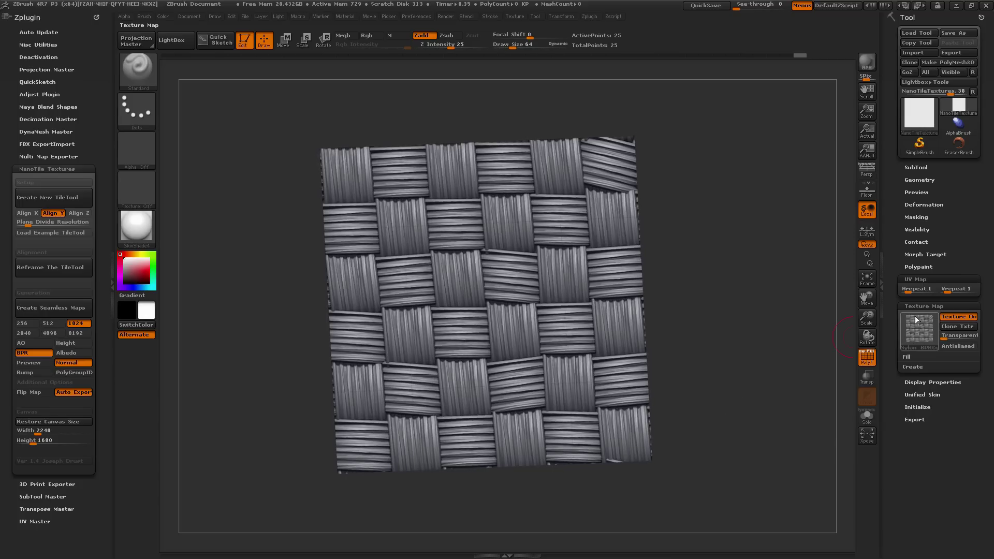
drag(769, 355, 807, 345)
drag(918, 286, 955, 288)
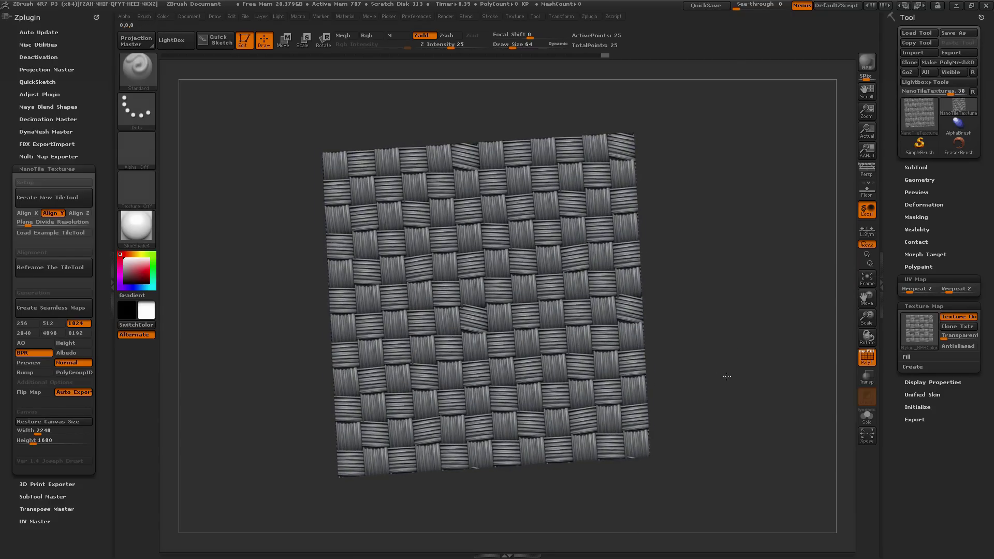
- Preview the nylon height, preview color, AO and ID maps on the plane, ending on Nylon_BPRColor
click(920, 331)
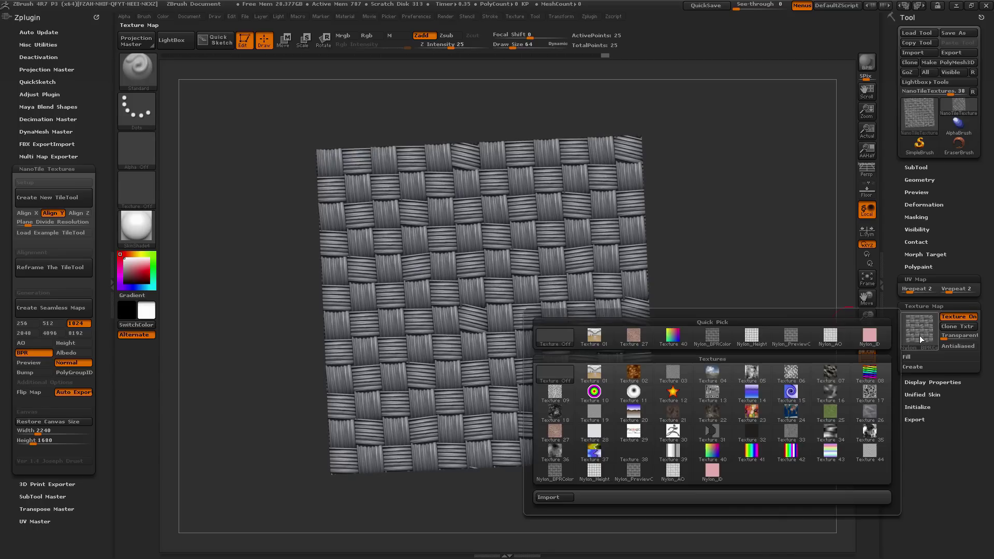
click(751, 338)
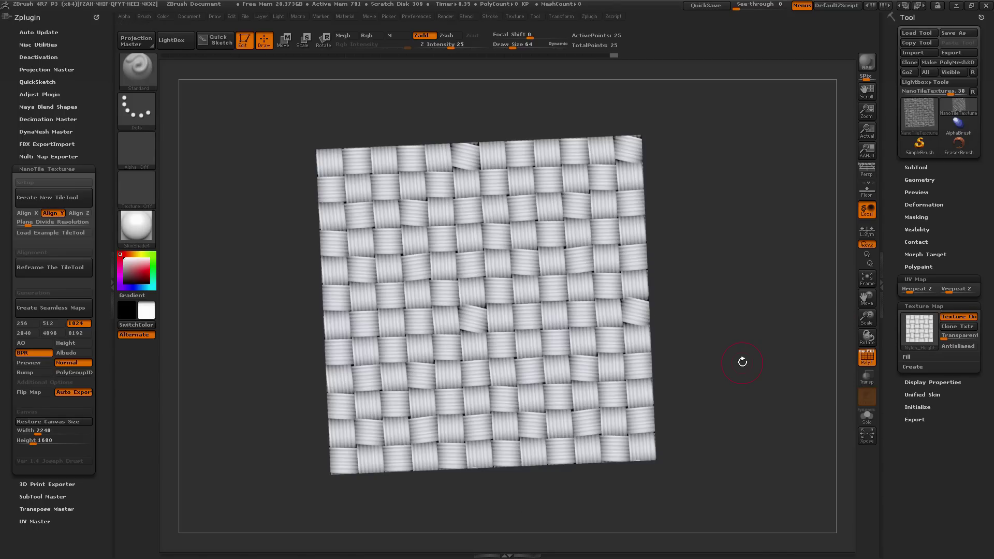
click(918, 335)
click(792, 339)
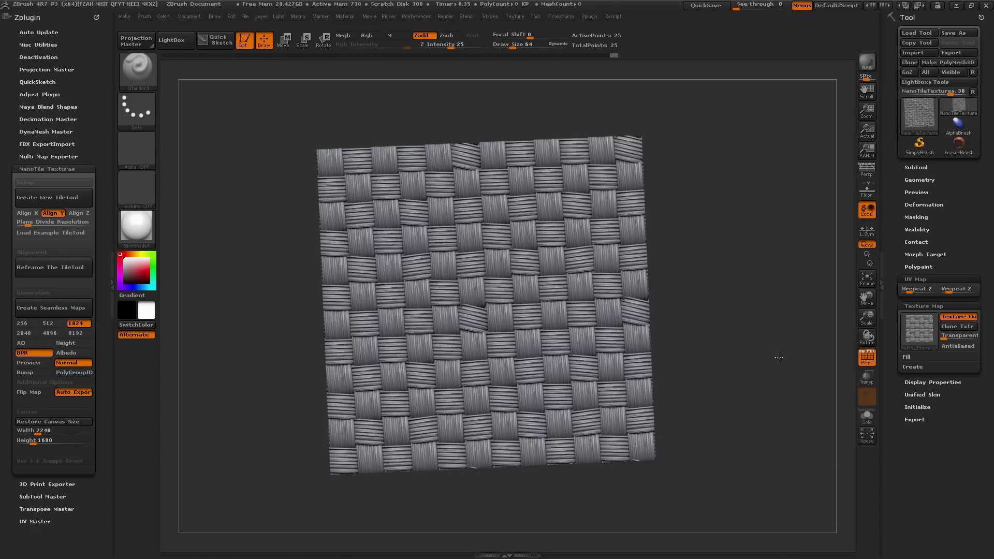
click(918, 336)
click(771, 364)
click(917, 336)
click(759, 364)
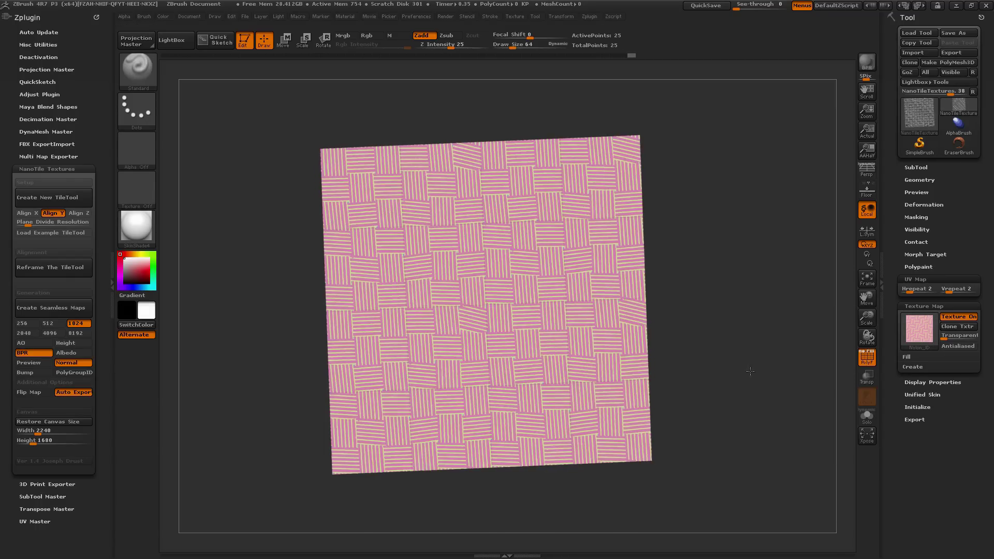
click(918, 335)
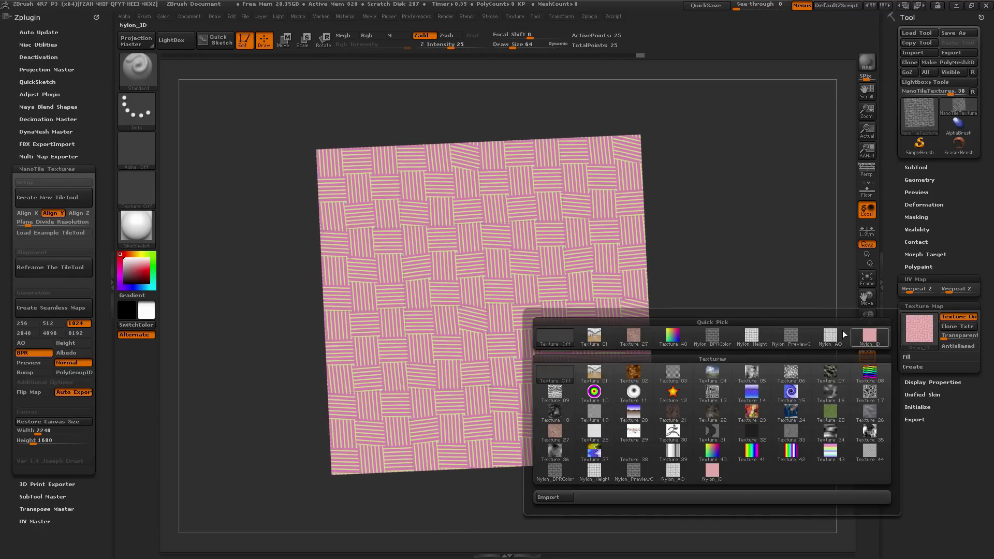
click(721, 342)
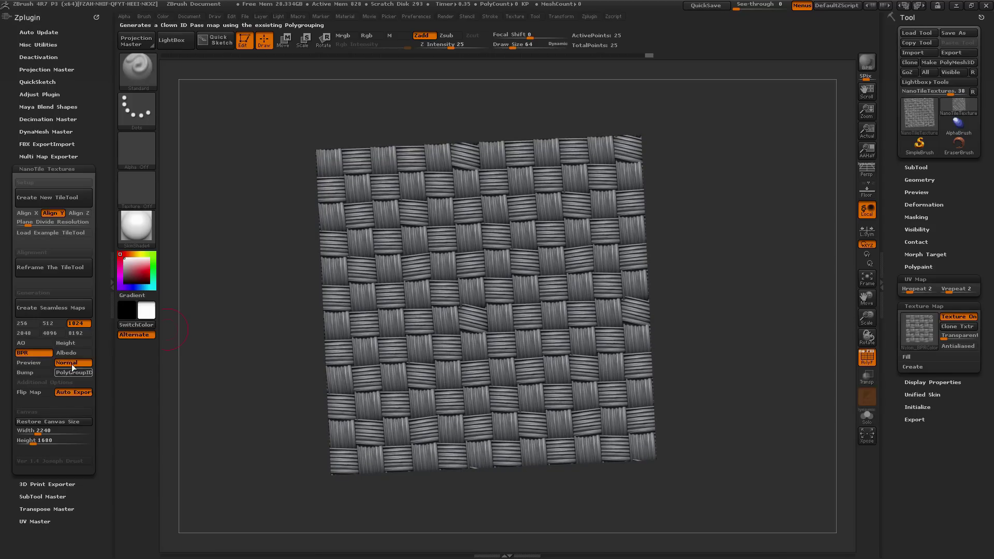
click(68, 314)
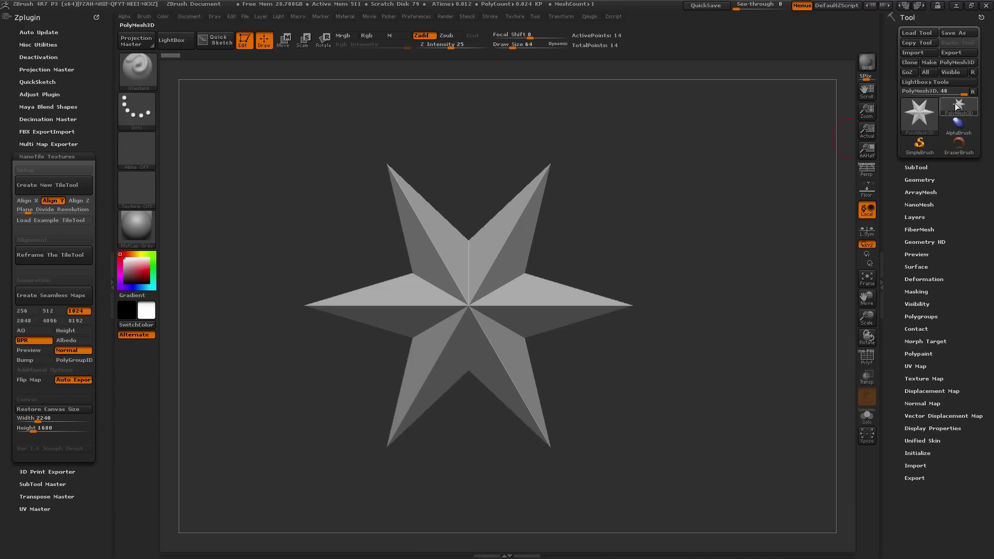
- Switch to the Cylinder3D primitive, convert it to a PolyMesh3D and show its polyframe
click(959, 105)
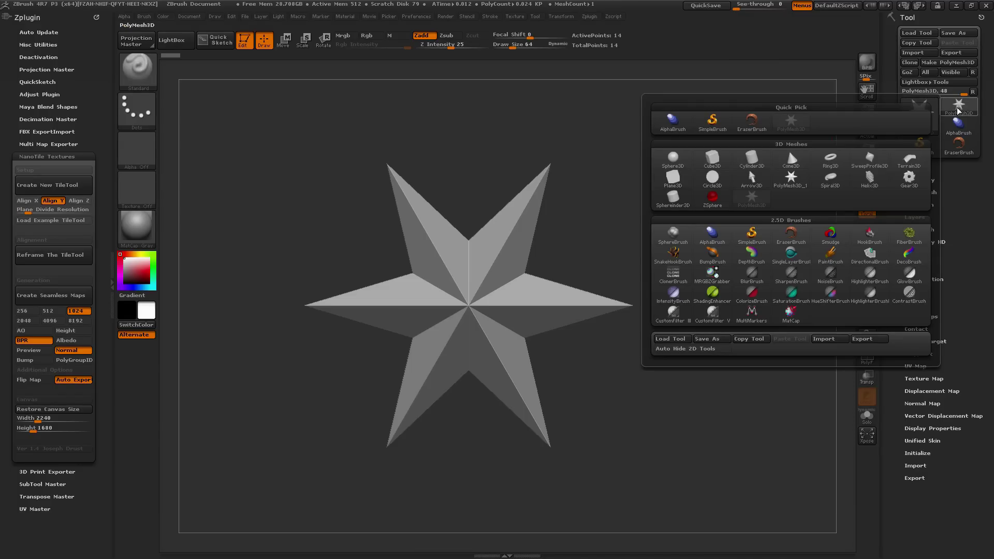
click(752, 164)
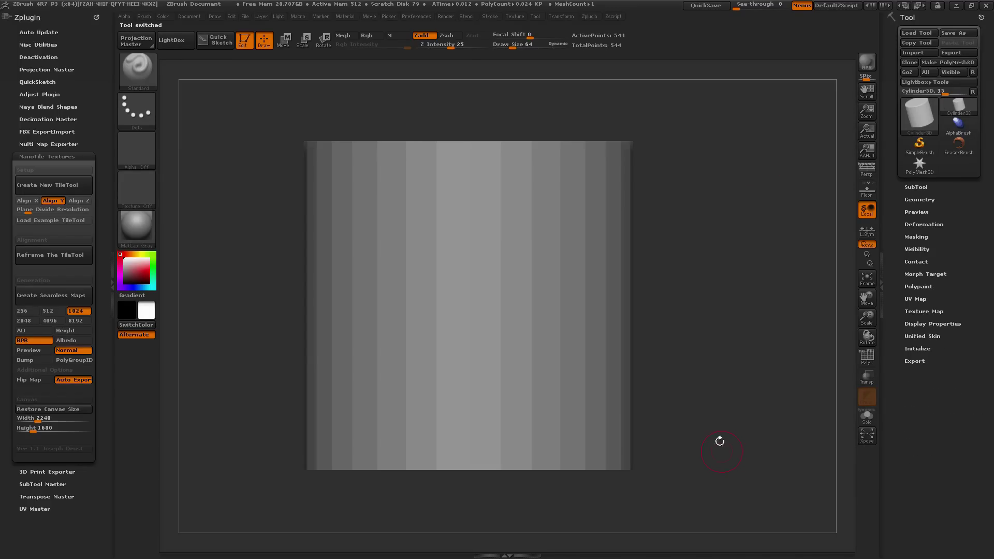
click(942, 61)
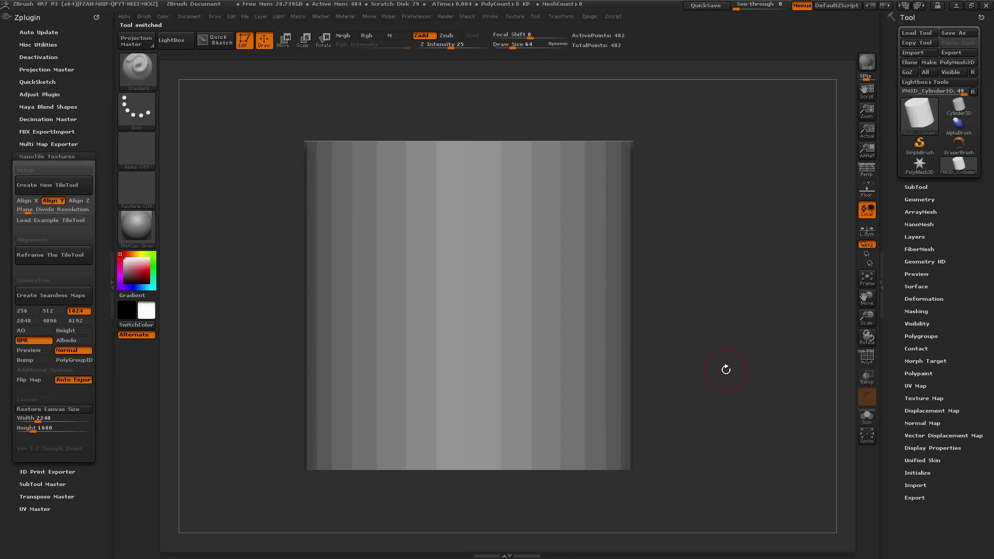
click(860, 356)
drag(715, 273, 595, 236)
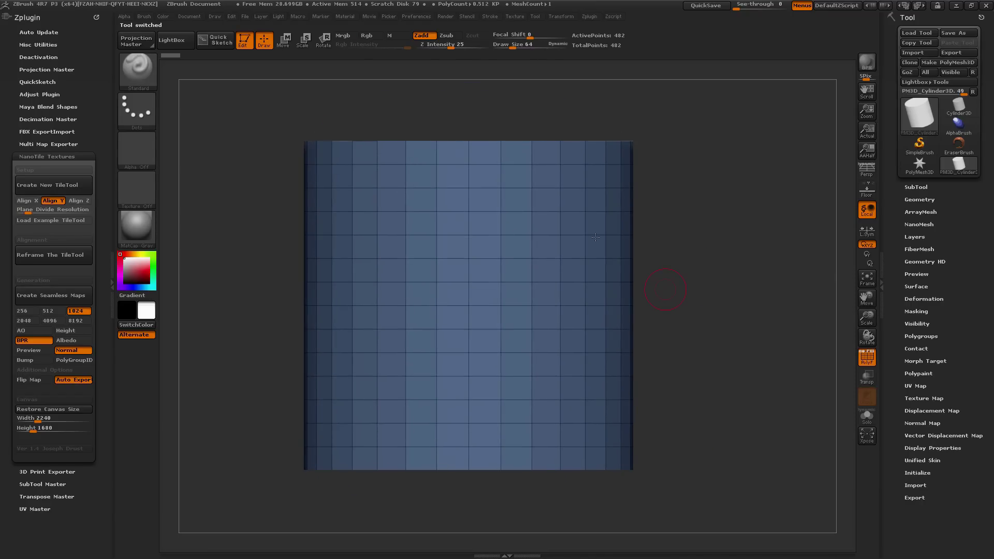
drag(717, 367, 704, 384)
- Select the ZModeler brush and set its edge action to Polygroup with the PolyLoop target and the Overwrite modifier
click(140, 73)
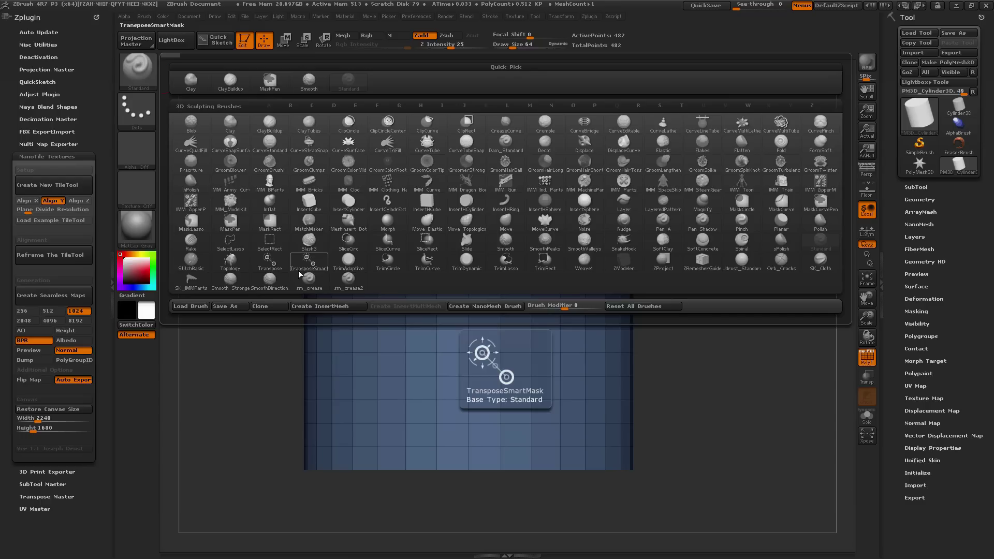
click(625, 266)
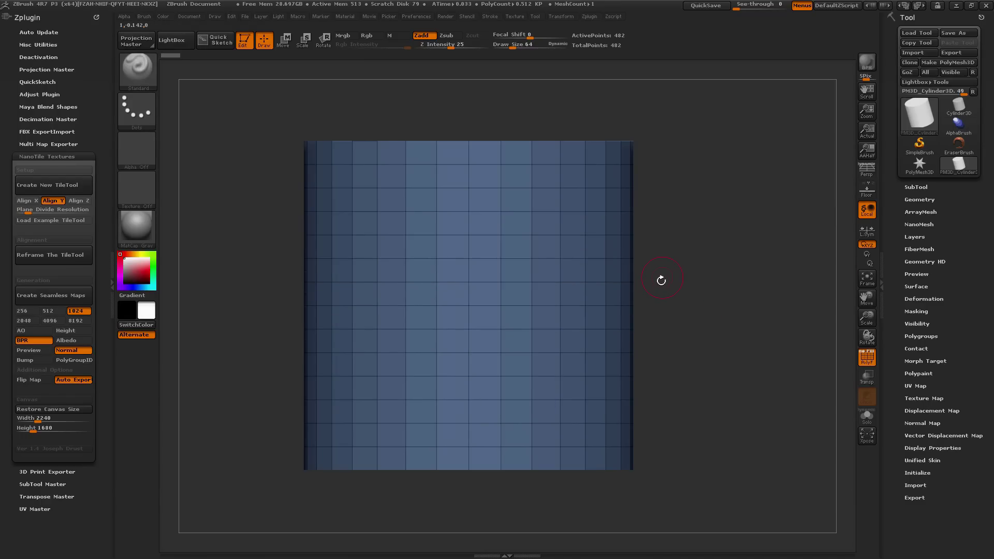
key(b)
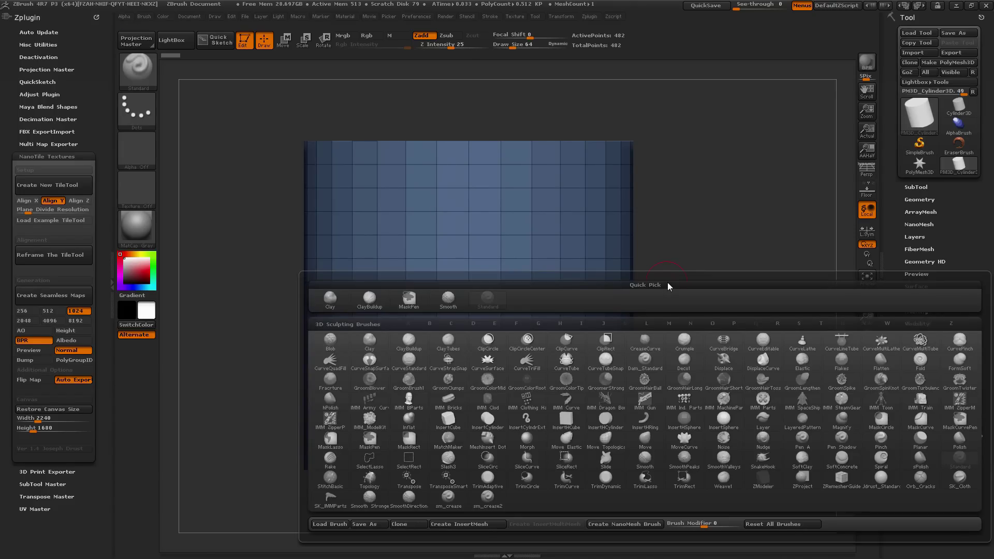
key(z)
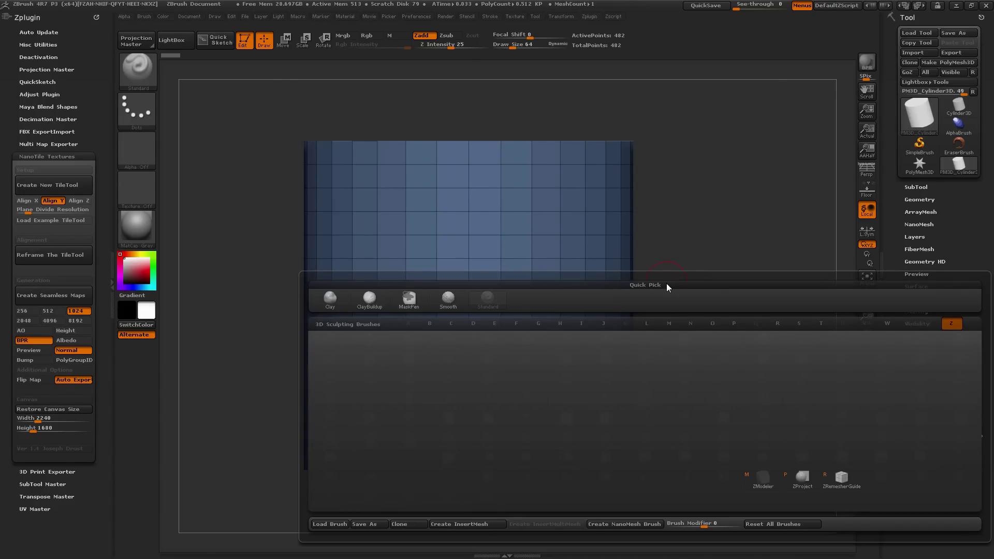
key(m)
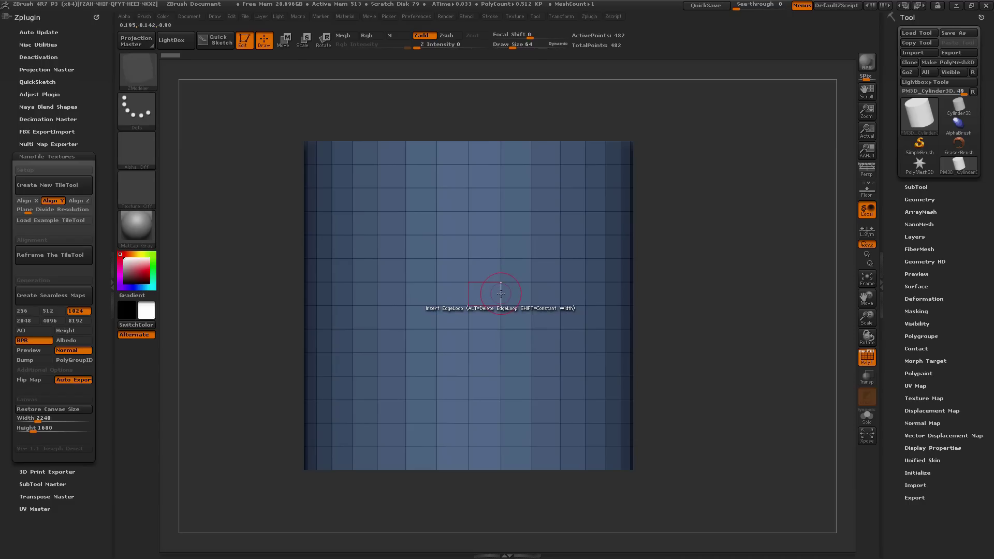
key(space)
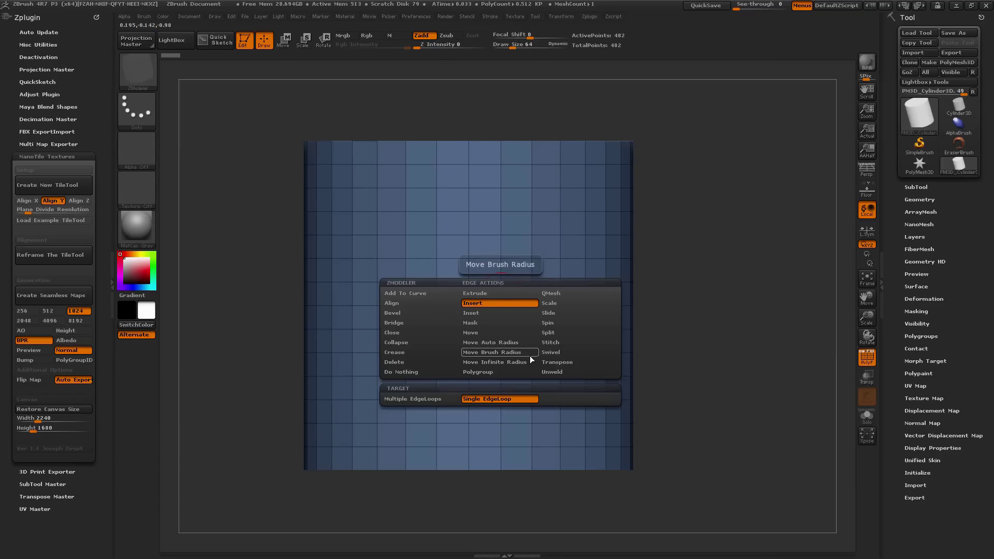
click(489, 372)
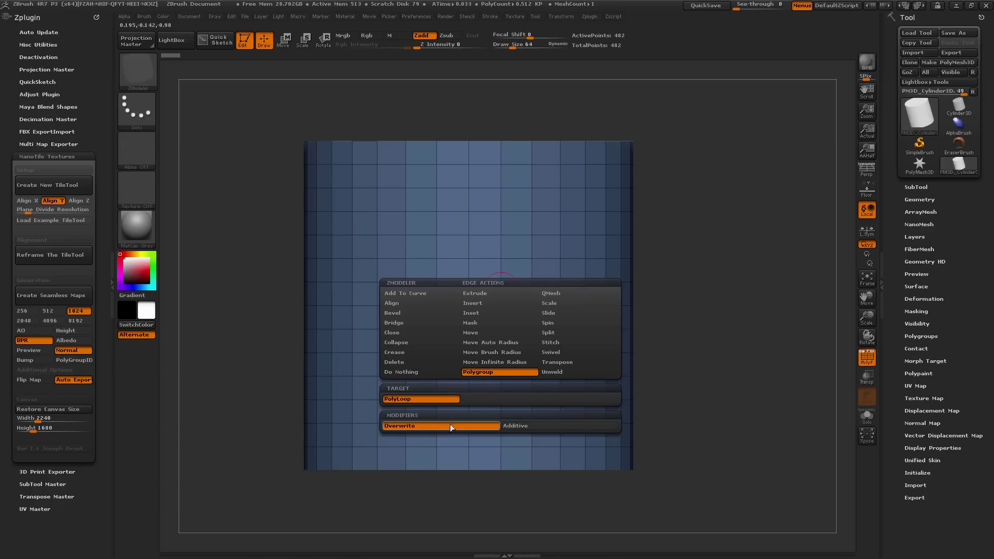
key(space)
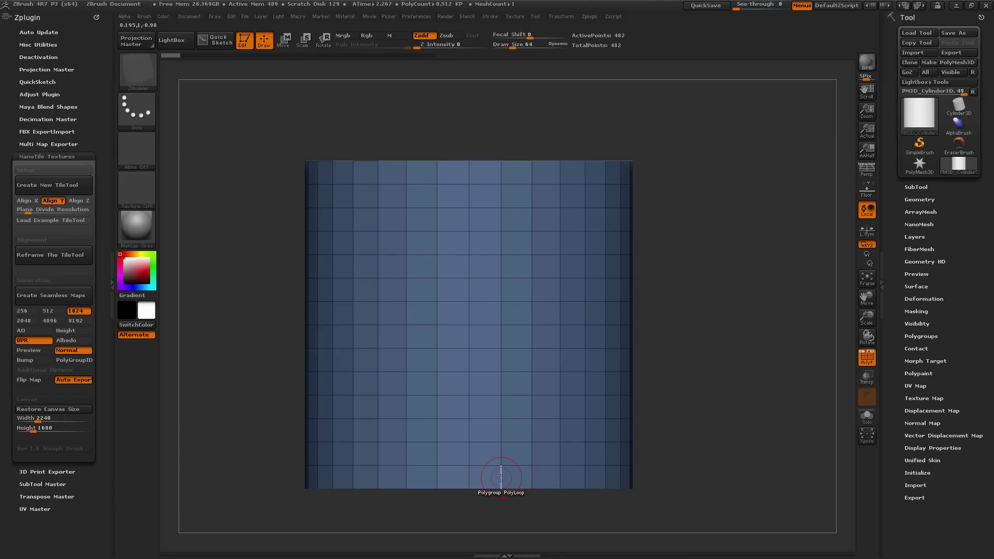
- Assign a new polygroup to every other horizontal polyloop of the cylinder, from the lowest ring upward
click(501, 476)
click(503, 431)
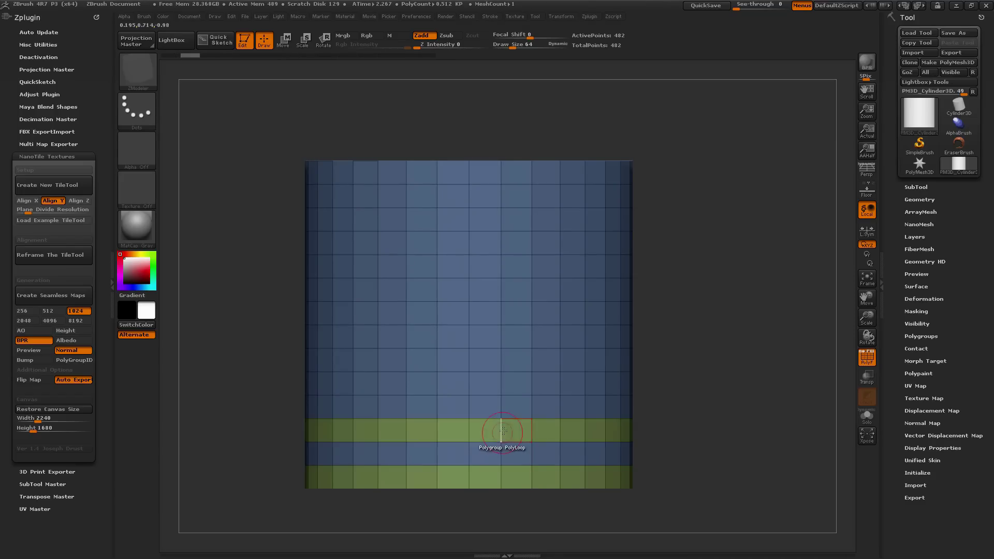
click(501, 382)
click(502, 337)
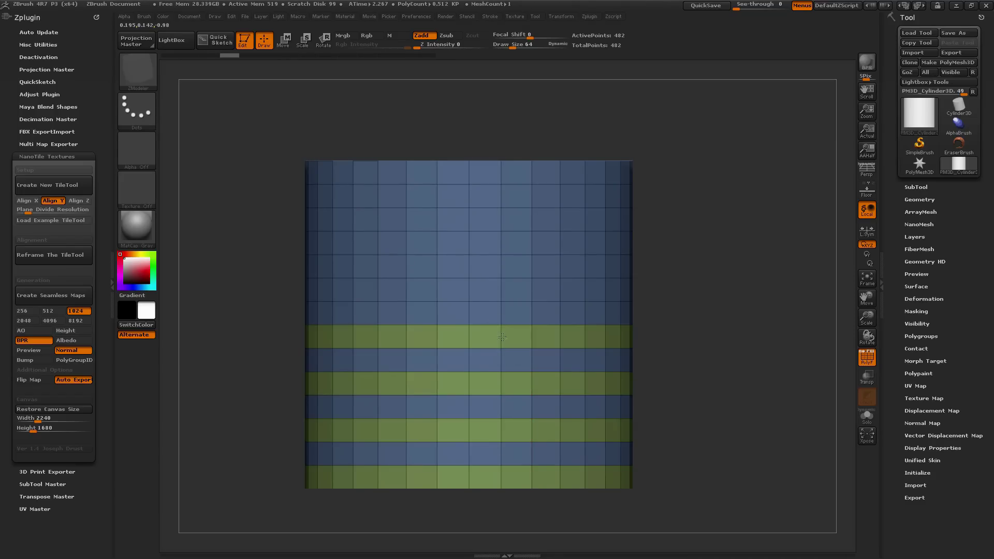
click(502, 287)
click(502, 242)
click(502, 196)
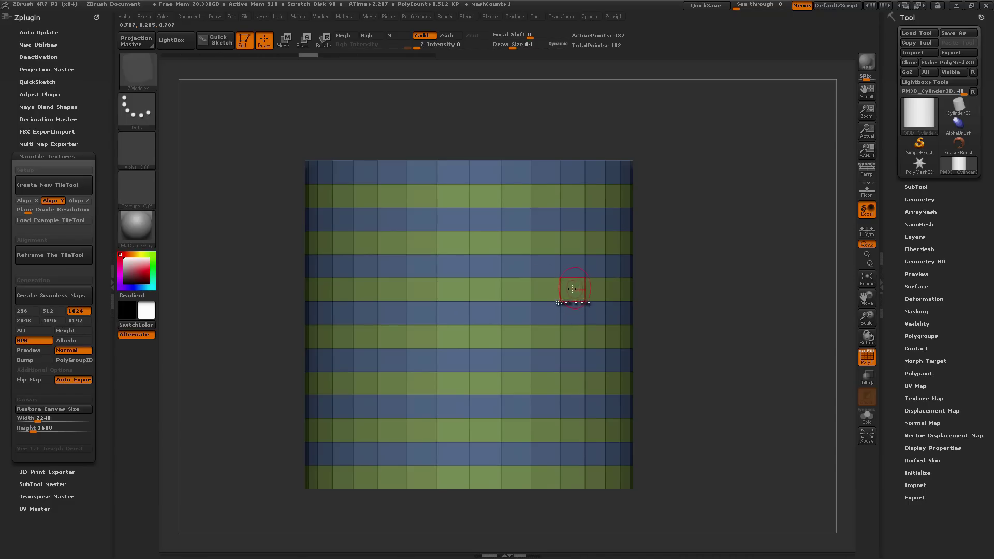
- Extrude all the green polygroup rings outward with the QMesh polygon action targeting Polygroup All
key(space)
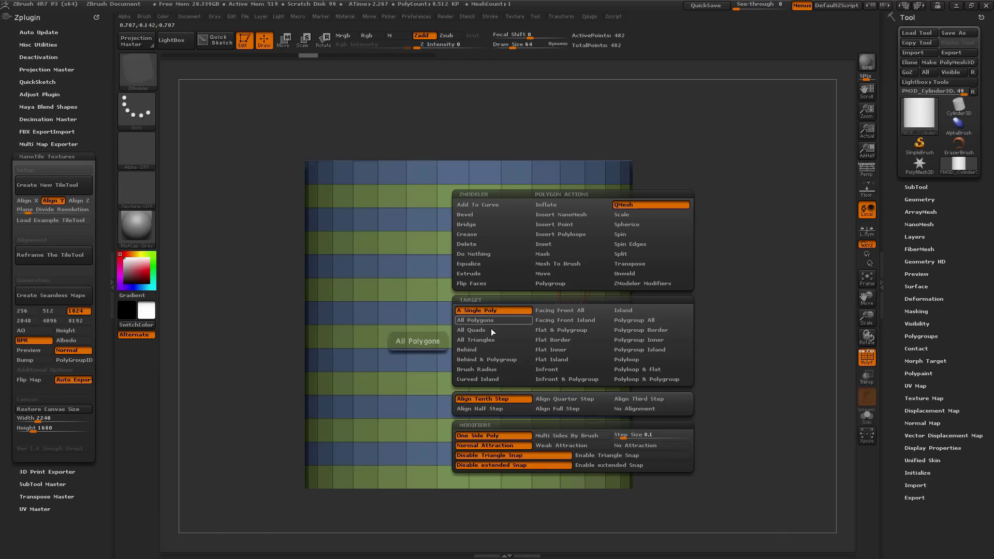
click(646, 321)
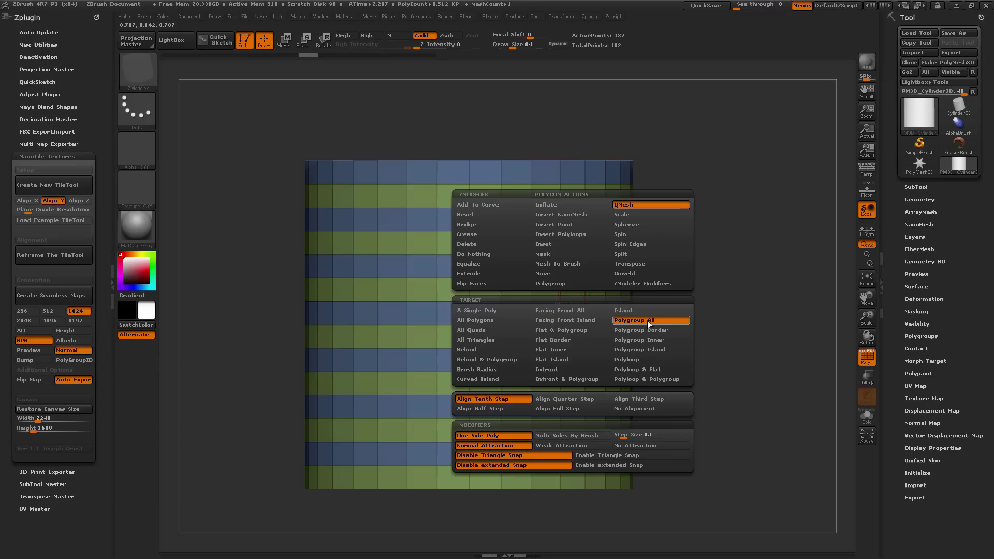
key(space)
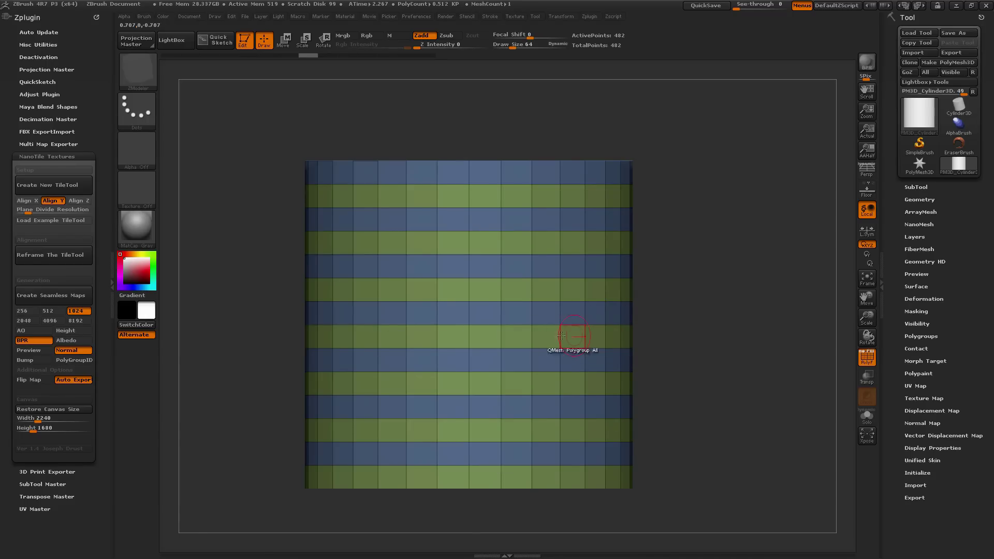
click(609, 335)
drag(609, 335, 618, 337)
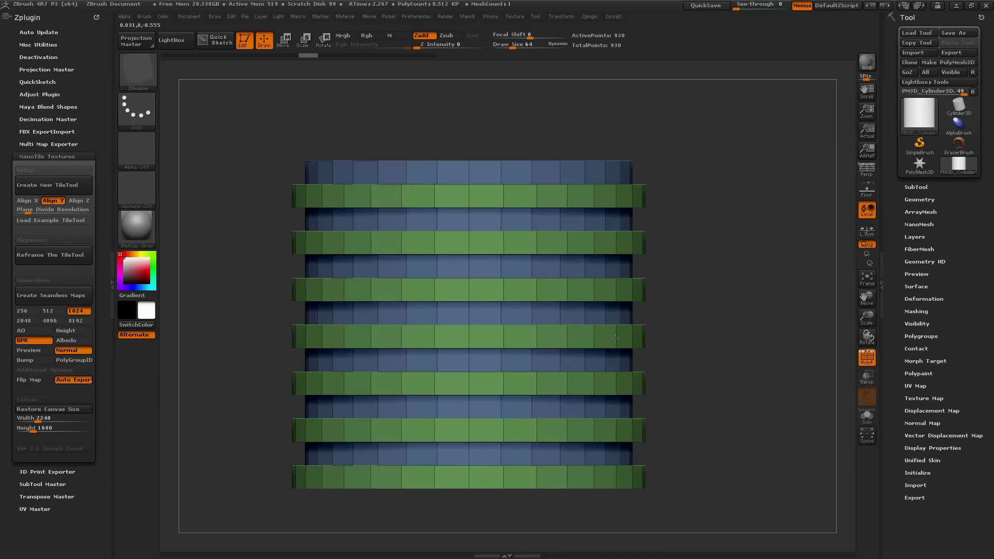
drag(737, 421, 736, 440)
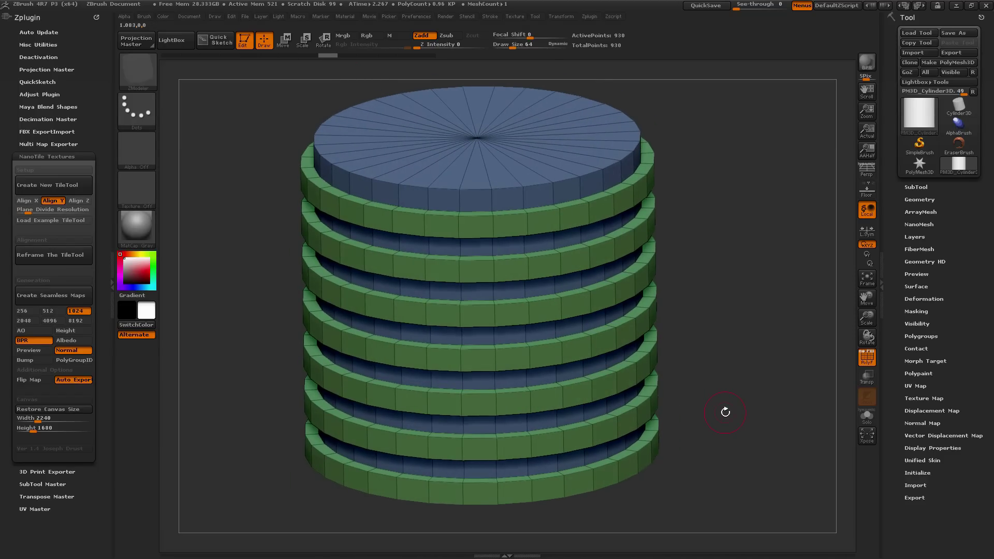
drag(730, 321, 849, 233)
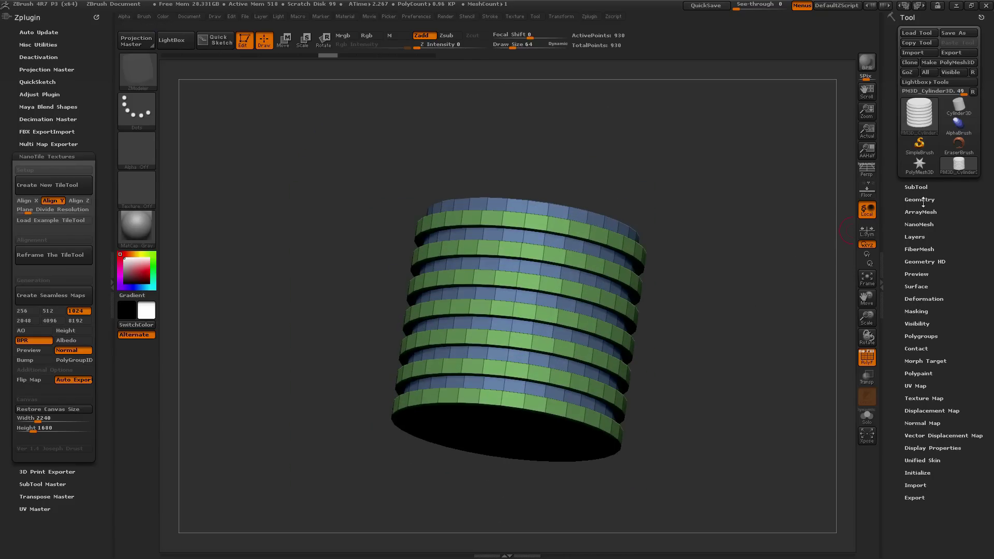
- Divide the ribbed cylinder twice to reach subdivision level 3 and hide the polyframe
click(919, 199)
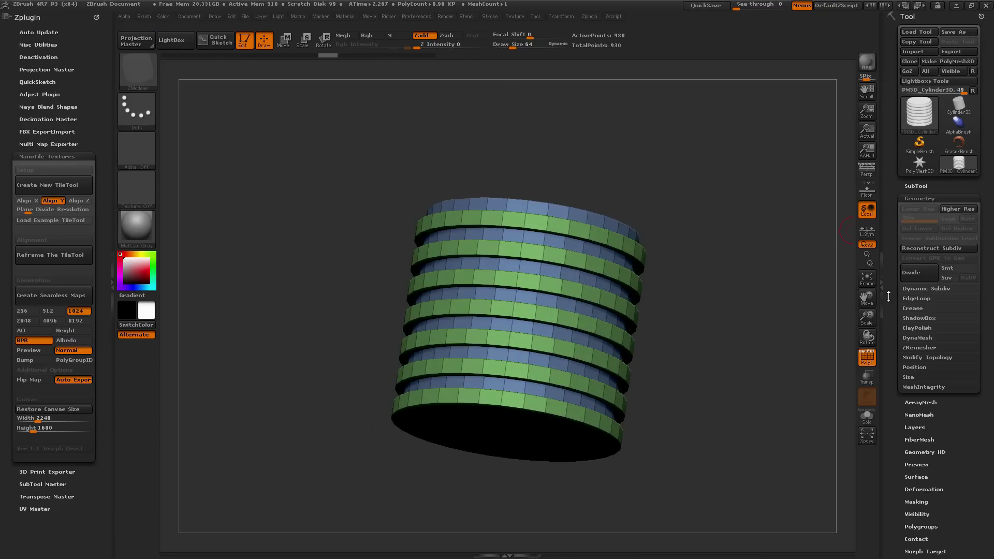
click(917, 274)
click(918, 274)
click(866, 357)
mouse_move(691, 311)
mouse_down()
mouse_move(694, 352)
mouse_move(636, 271)
mouse_move(703, 377)
mouse_up()
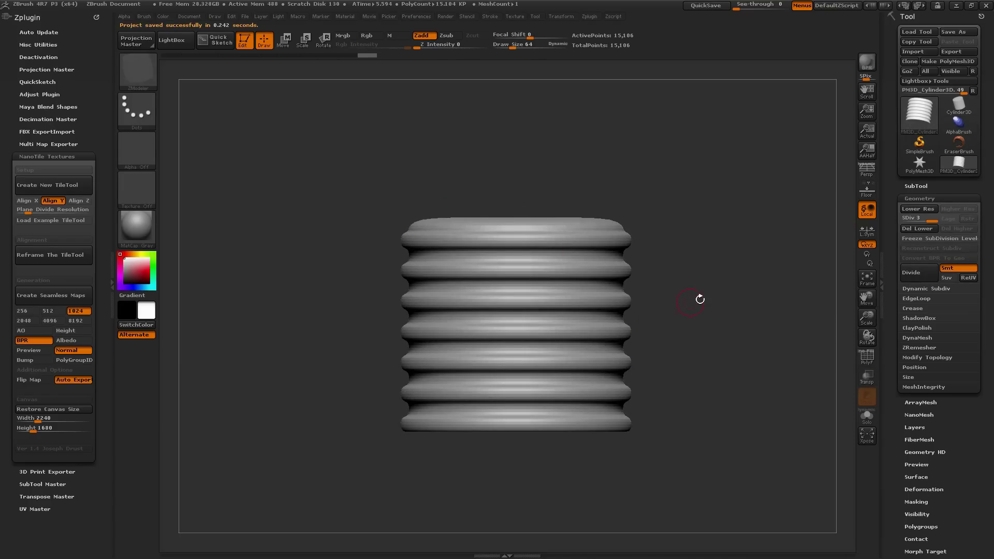
mouse_move(706, 329)
mouse_down()
mouse_move(712, 231)
mouse_move(709, 314)
mouse_move(713, 258)
mouse_up()
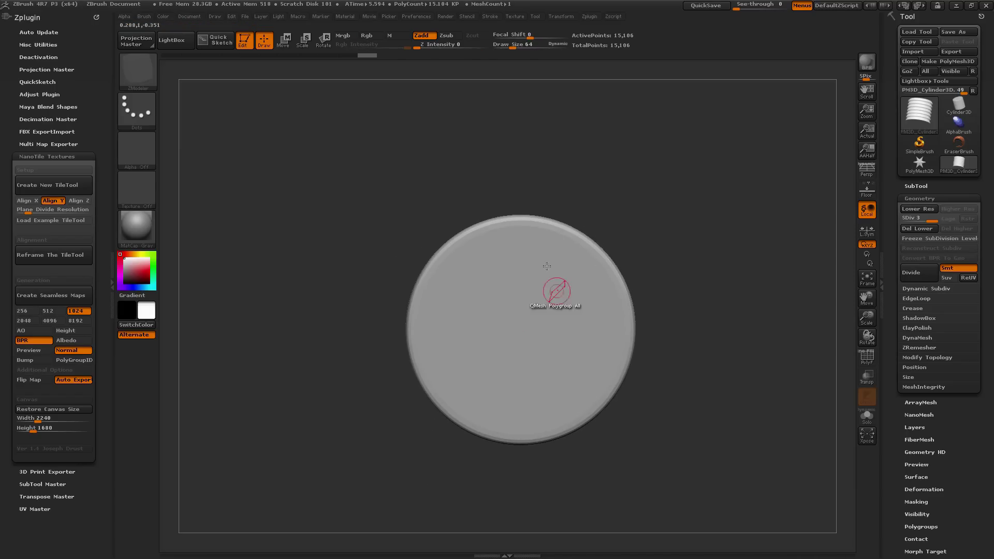
- Stretch the ribbed cylinder sideways with the Move transpose line, extending the line horizontally past the cylinder's edge, and return to drawing mode
click(285, 45)
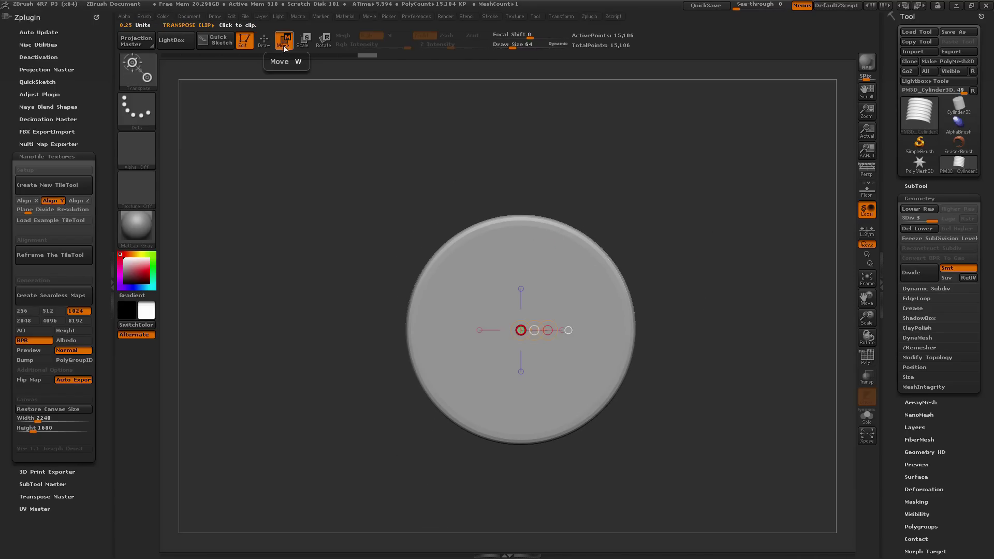
drag(548, 330, 732, 342)
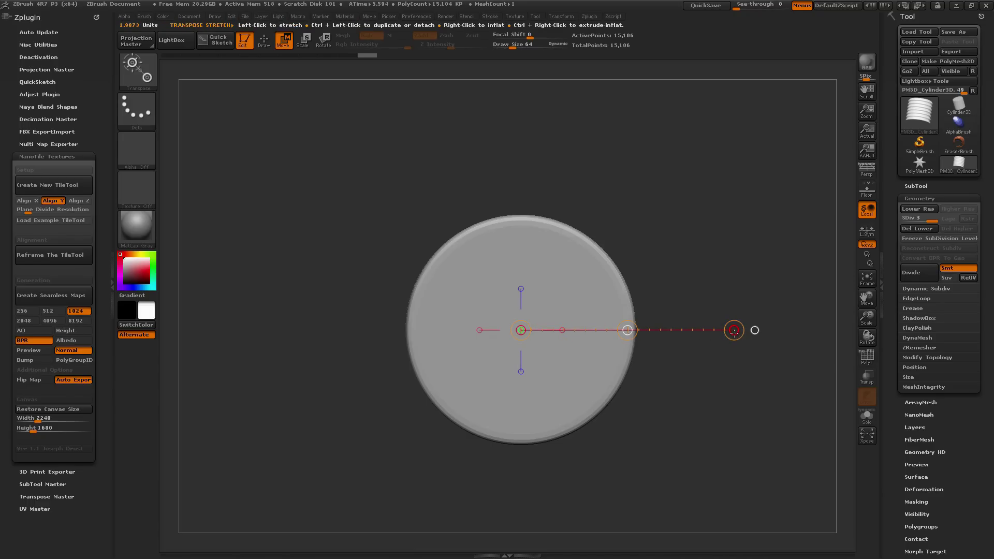
drag(733, 331, 822, 324)
mouse_move(766, 417)
mouse_down()
mouse_move(761, 406)
mouse_move(751, 415)
mouse_up()
key(q)
mouse_move(673, 424)
mouse_down()
mouse_move(715, 327)
mouse_move(696, 408)
mouse_move(734, 284)
mouse_move(738, 342)
mouse_move(676, 366)
mouse_move(694, 334)
mouse_move(727, 335)
mouse_up()
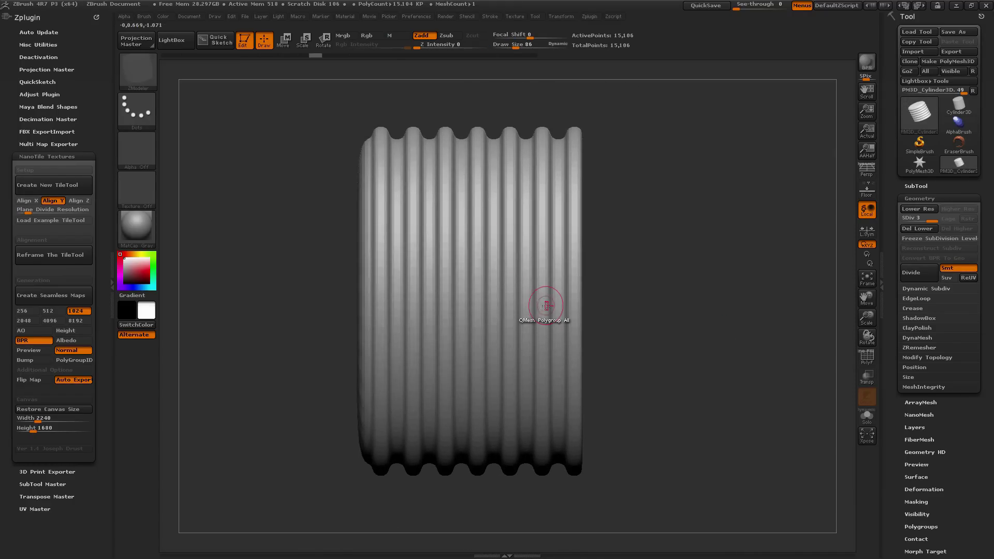
- Select the Dam_Standard brush and set it to Zadd so its strokes raise the surface
key(b)
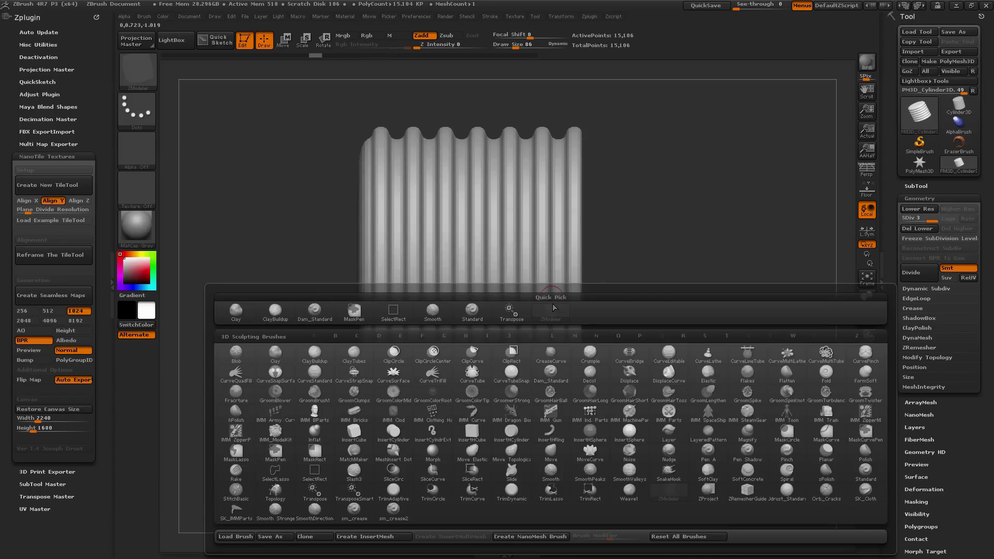
key(d)
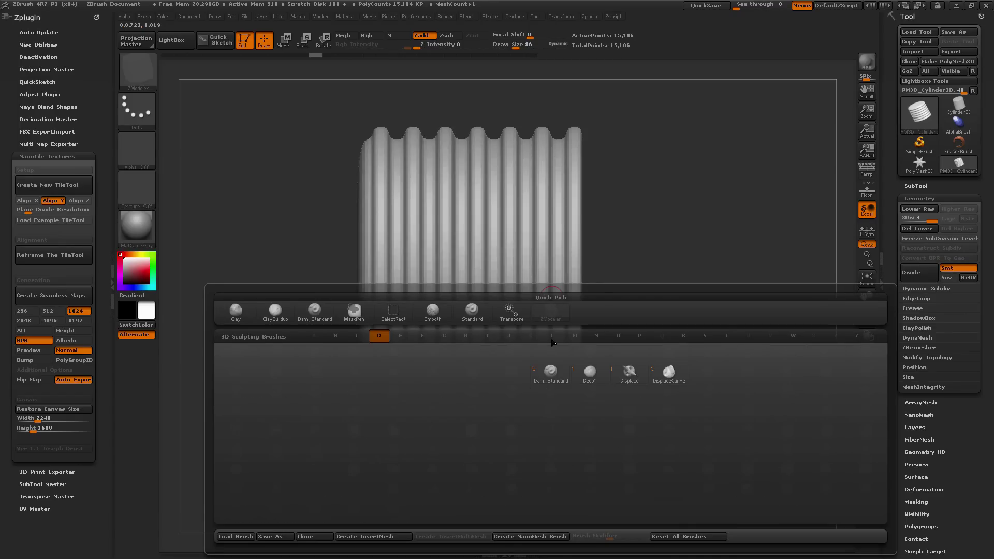
click(548, 373)
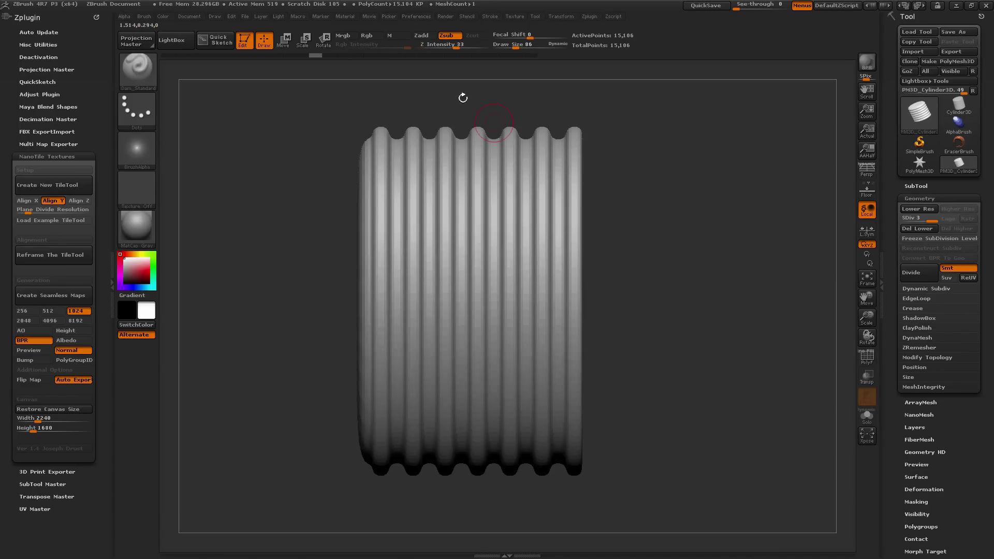
click(428, 37)
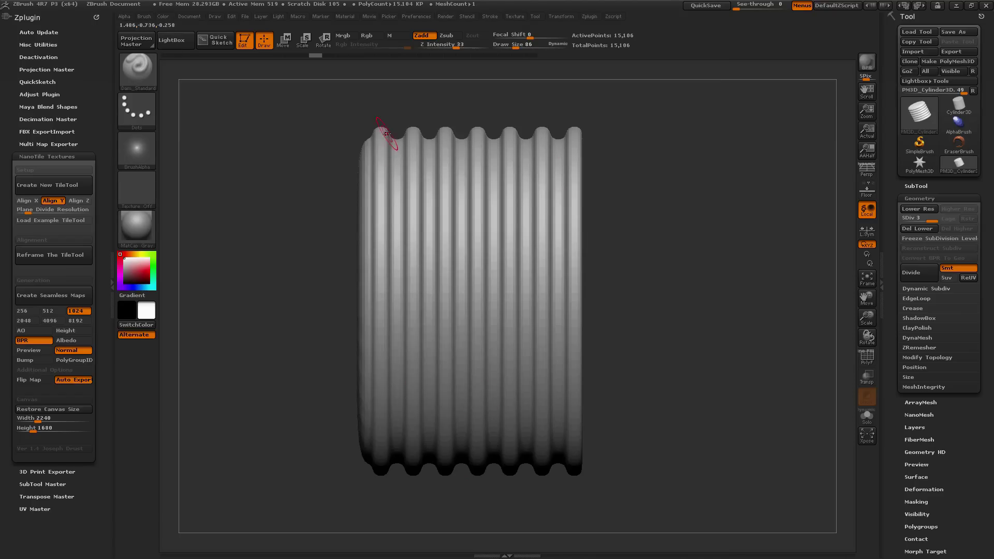
- Sculpt irregular strands with long strokes along all the ribs and grooves on the visible side of the cylinder
drag(384, 179, 394, 397)
key(ctrl+z)
drag(395, 148, 401, 393)
drag(427, 149, 434, 401)
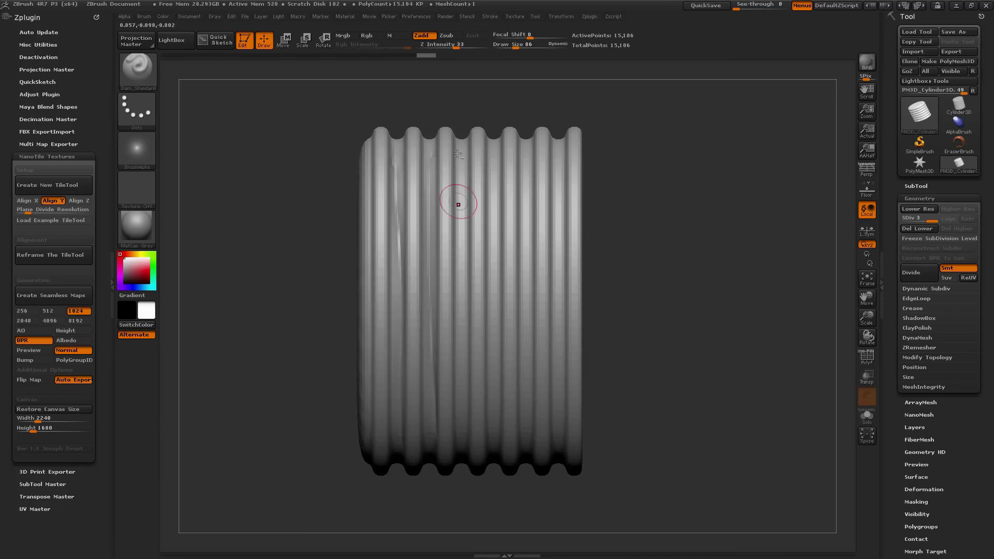
drag(456, 150, 467, 437)
drag(495, 145, 493, 436)
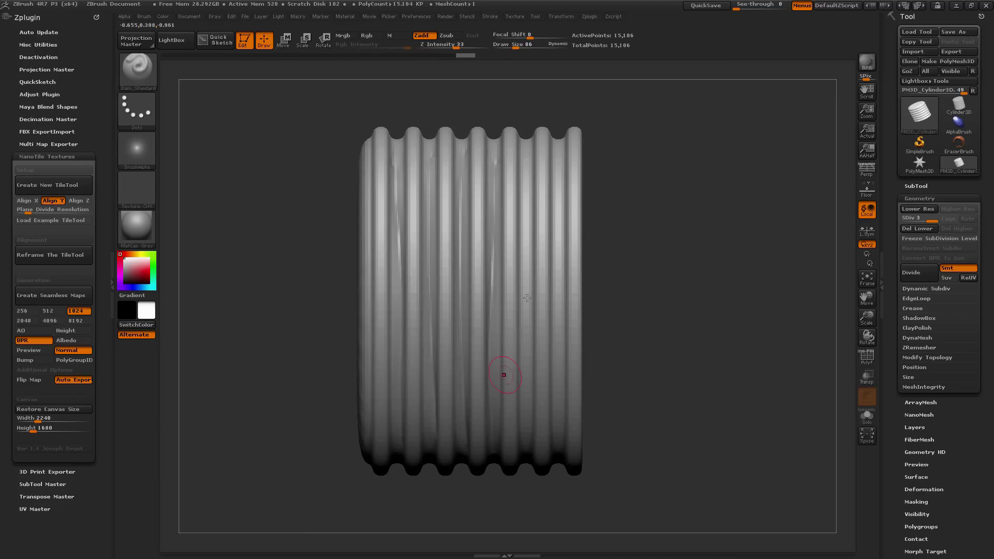
drag(524, 149, 526, 399)
drag(557, 153, 555, 379)
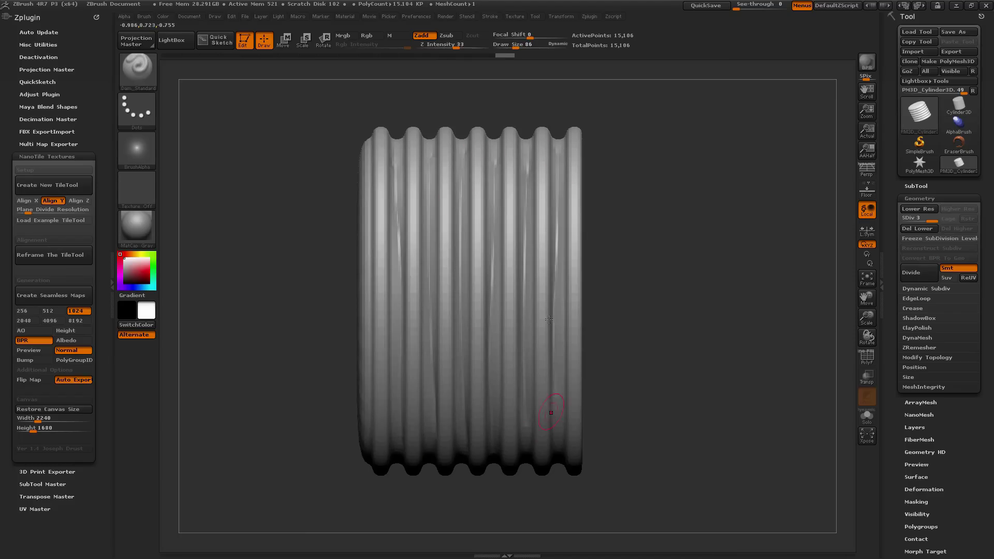
mouse_move(510, 150)
mouse_down()
mouse_move(512, 441)
mouse_move(500, 382)
mouse_up()
drag(443, 154, 450, 447)
drag(412, 149, 419, 425)
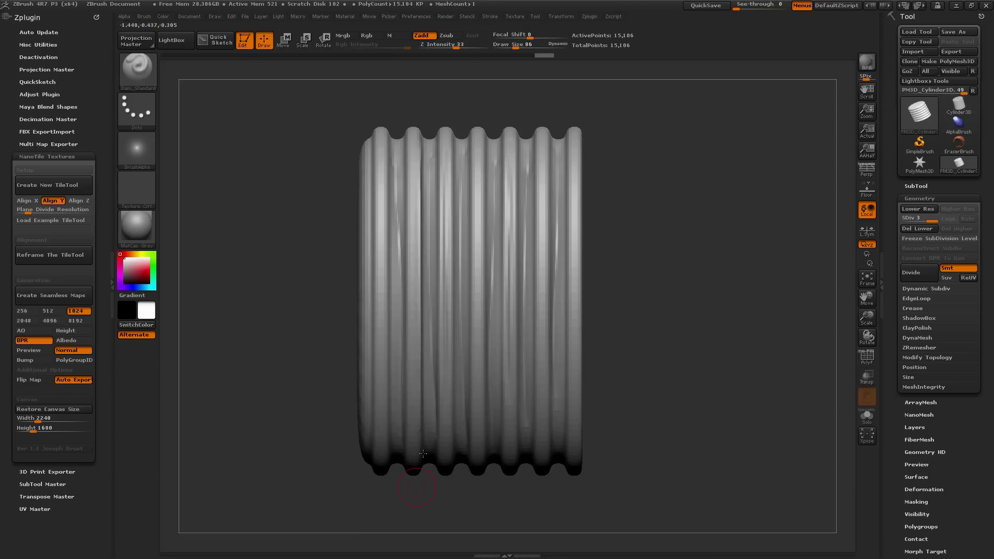
drag(387, 139, 389, 413)
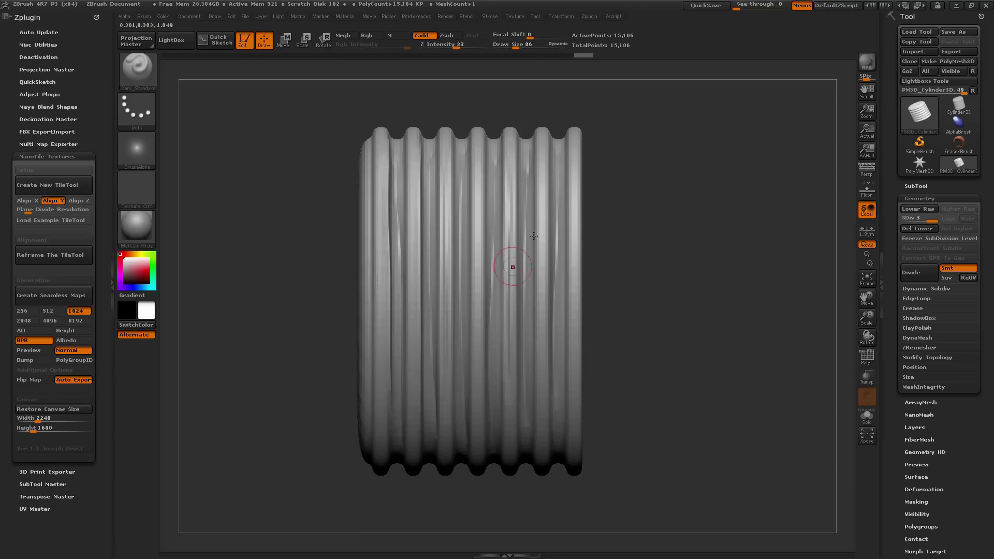
drag(551, 151, 557, 460)
drag(536, 158, 535, 456)
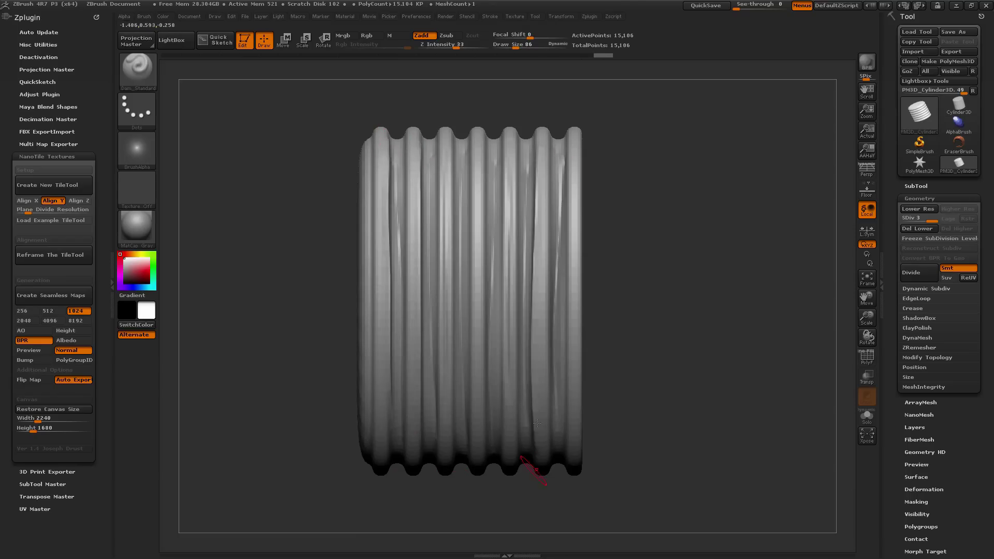
mouse_move(478, 150)
mouse_down()
mouse_move(489, 459)
mouse_move(487, 439)
mouse_up()
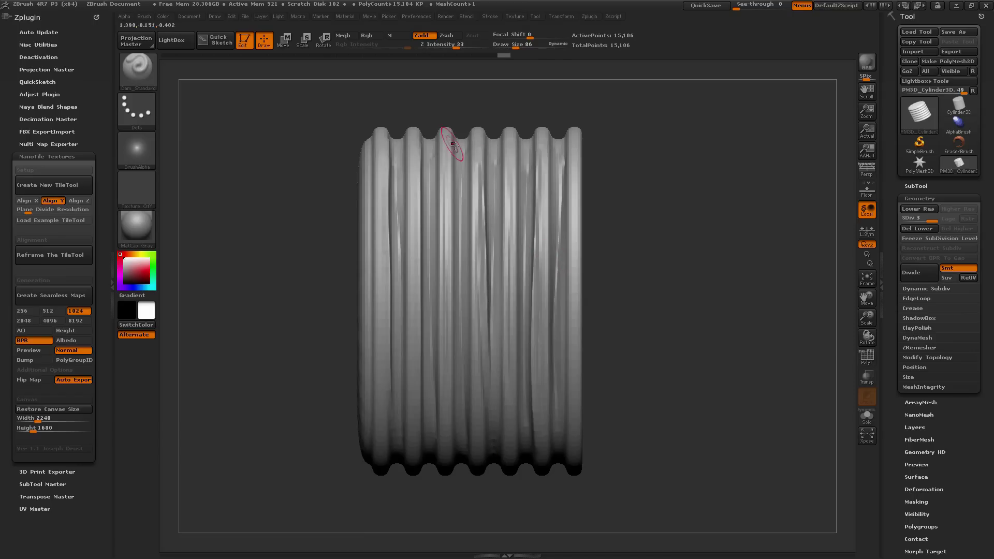
drag(448, 148, 460, 434)
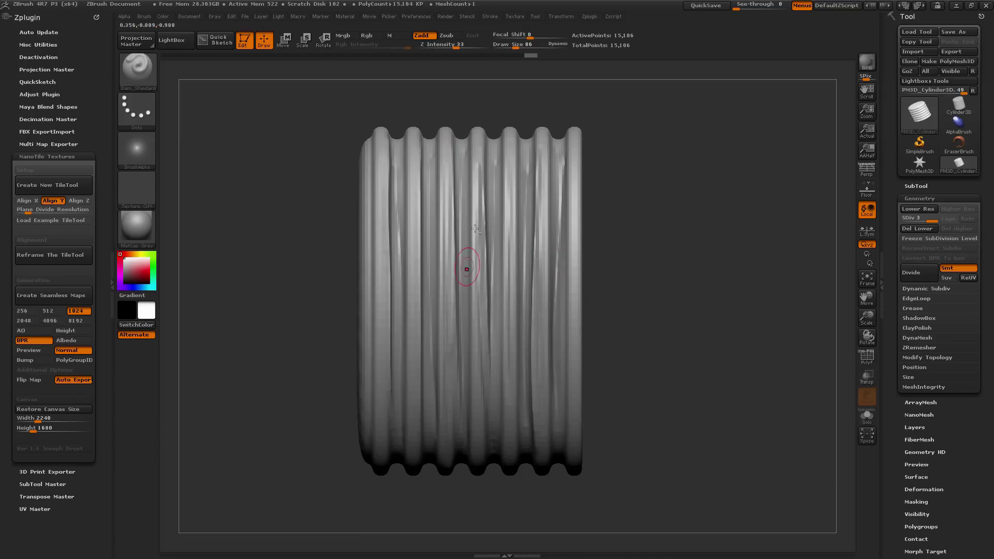
drag(422, 160, 428, 397)
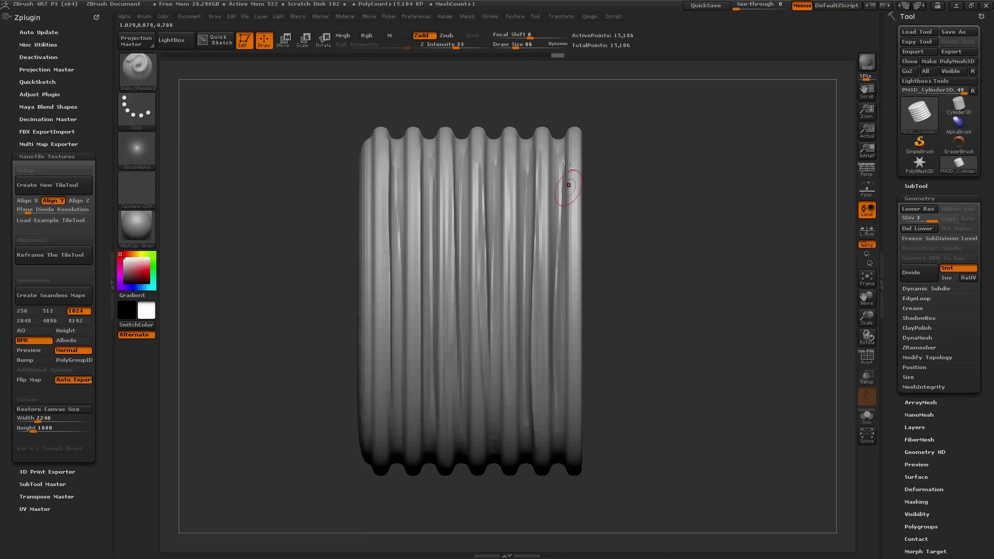
drag(574, 137, 564, 407)
drag(566, 264, 577, 280)
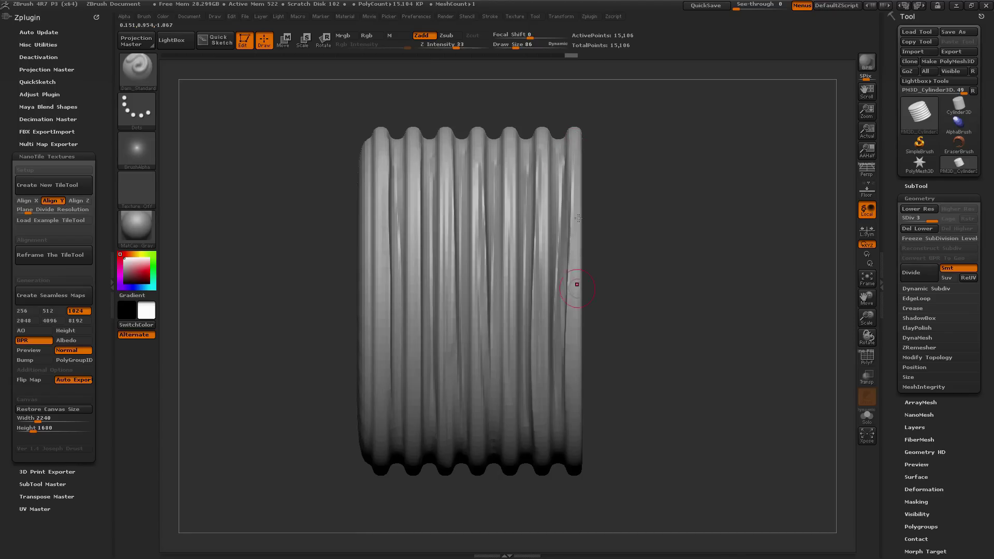
shift+drag(576, 198, 570, 360)
shift+drag(372, 254, 374, 414)
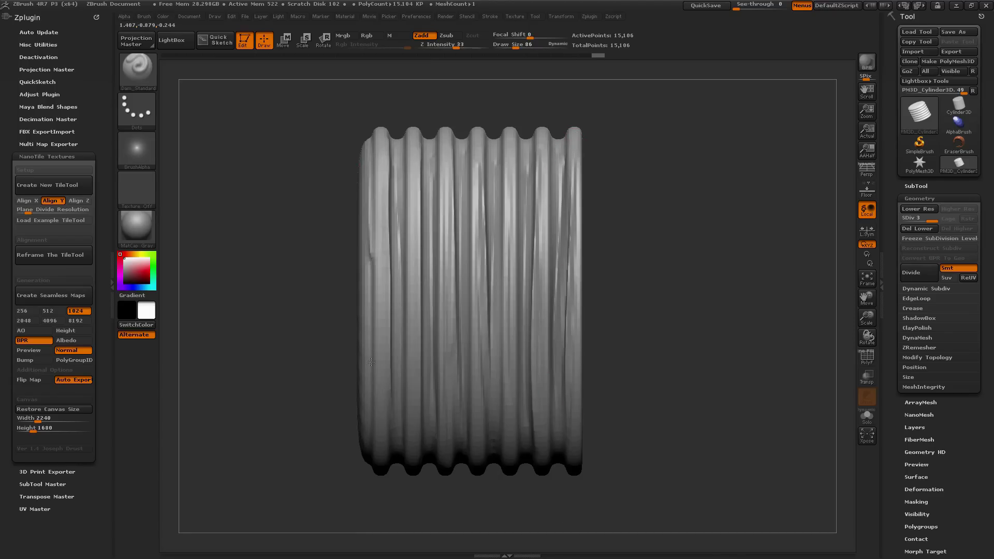
shift+drag(377, 155, 381, 373)
mouse_move(381, 156)
shift+mouse_down()
mouse_move(383, 304)
mouse_move(386, 212)
shift+mouse_up()
mouse_move(378, 171)
shift+mouse_down()
mouse_move(413, 191)
mouse_move(420, 161)
mouse_move(446, 171)
mouse_move(476, 155)
shift+mouse_up()
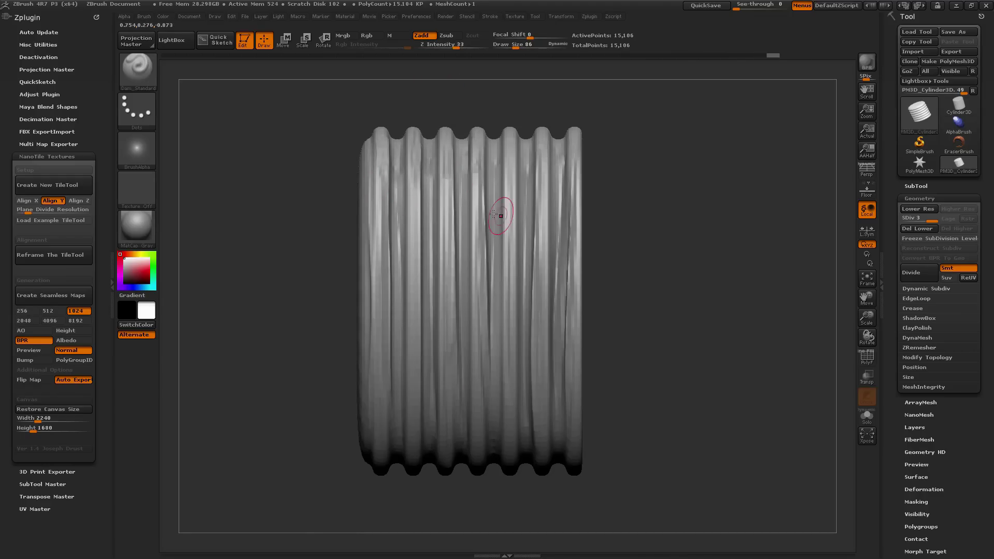
- Create a new InsertMesh brush from the sculpted cylinder and make a NanoMesh brush from it
drag(677, 357, 686, 362)
click(867, 174)
click(868, 176)
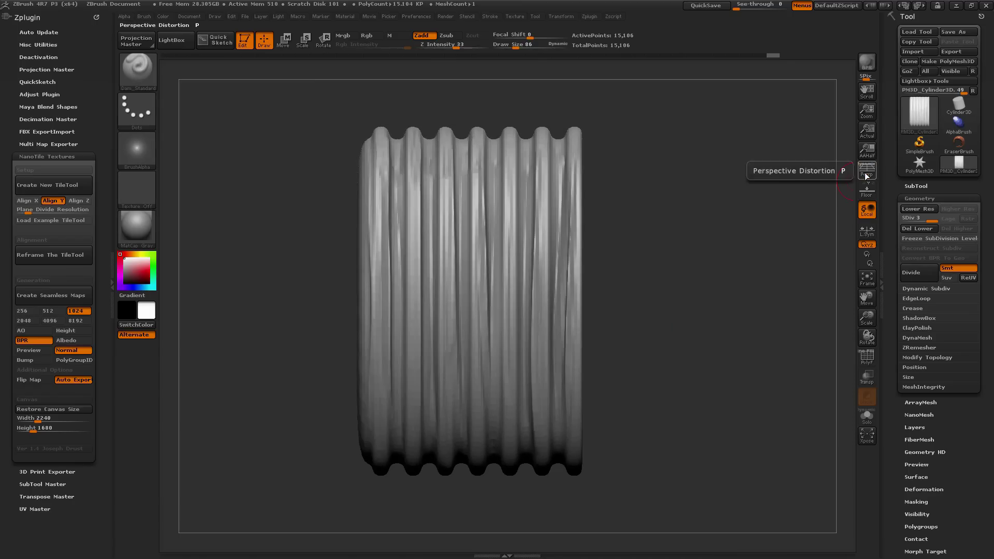
click(147, 16)
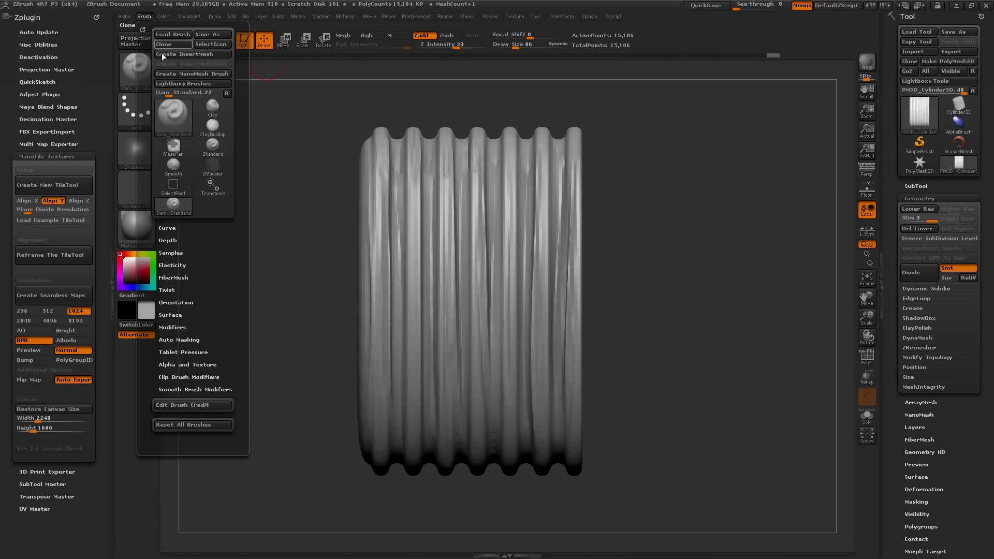
click(188, 52)
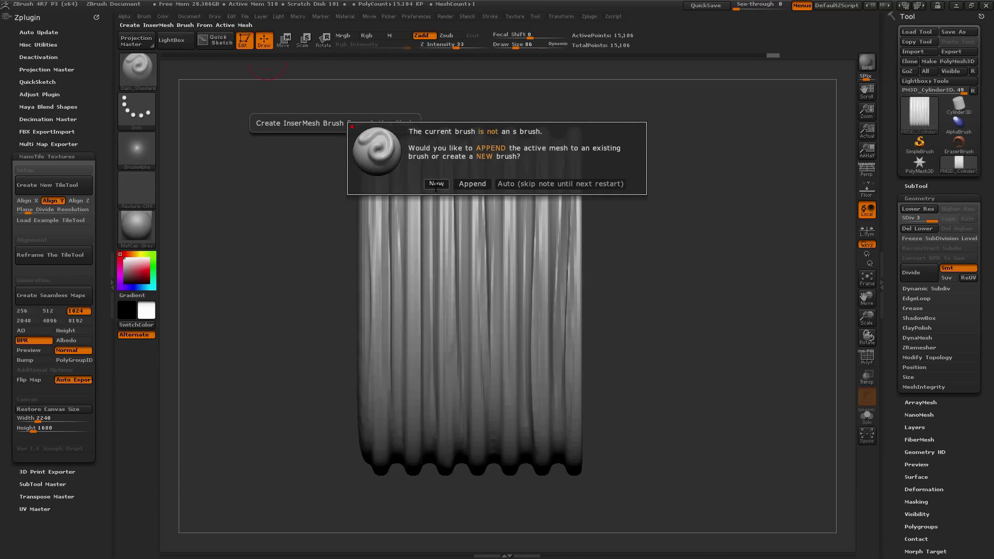
click(435, 184)
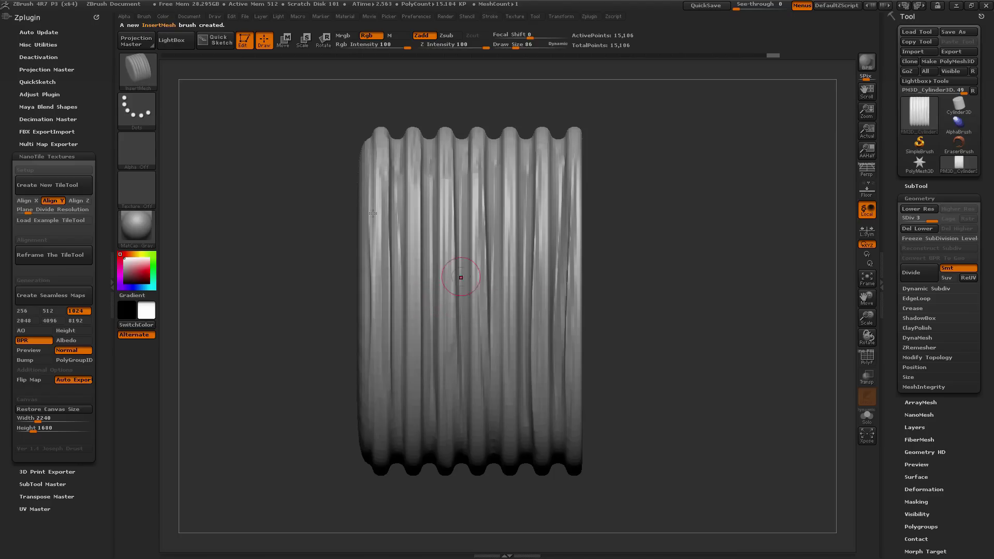
click(144, 17)
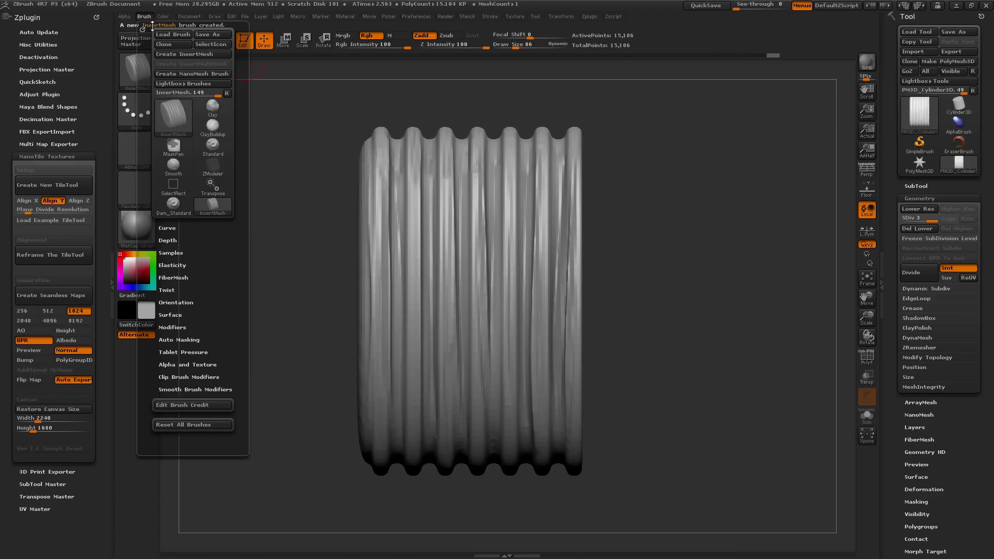
click(194, 74)
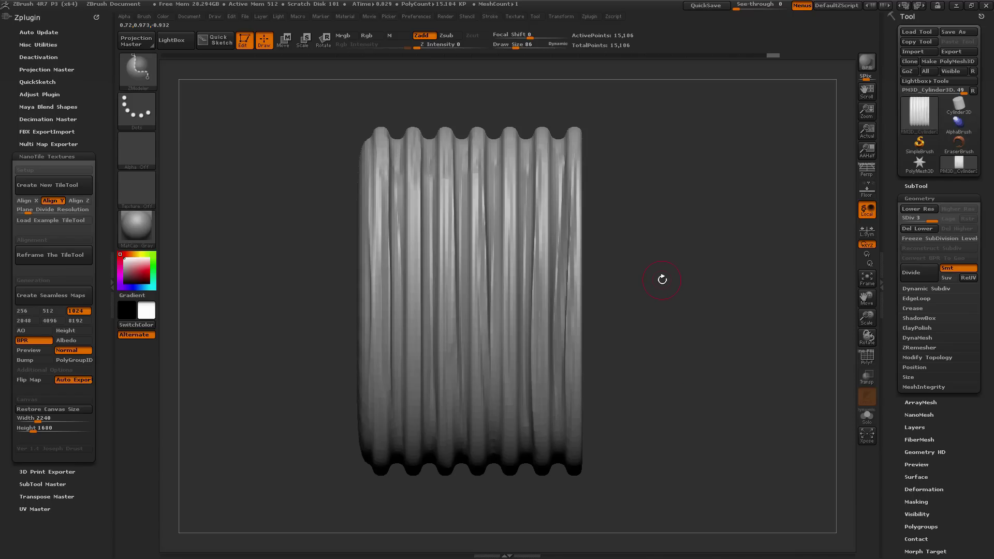
- Create a new NanoTile Textures TileTool with Y alignment
click(590, 16)
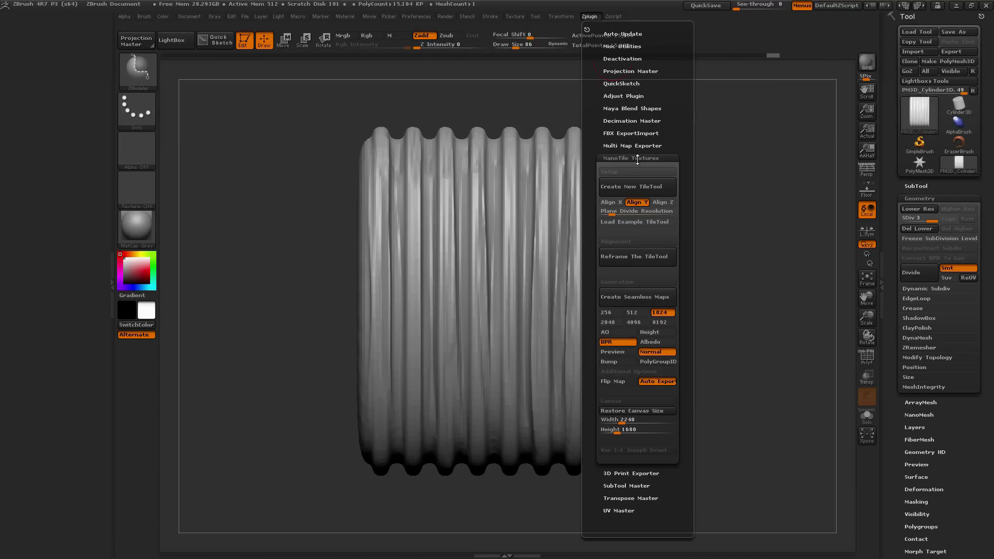
drag(587, 28, 62, 31)
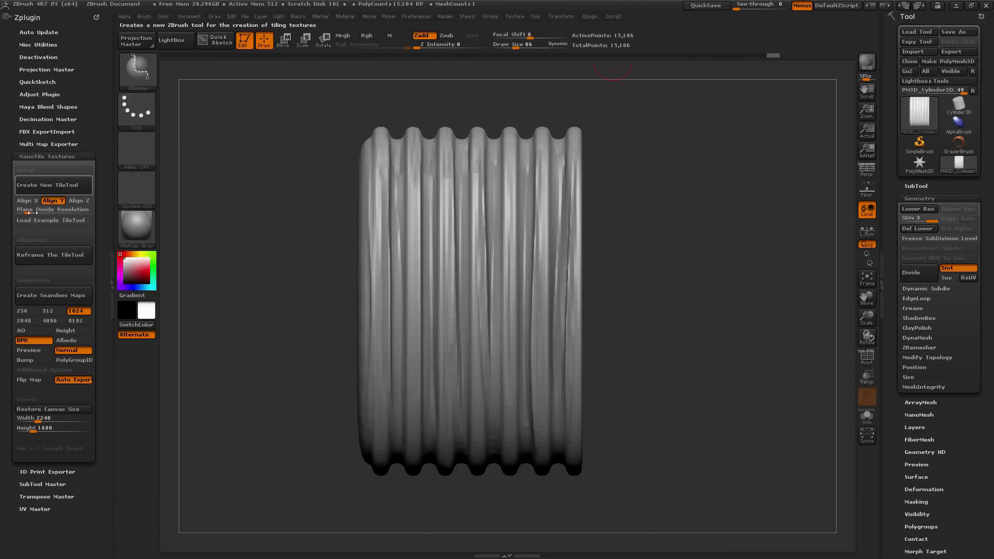
click(593, 17)
click(591, 19)
click(592, 18)
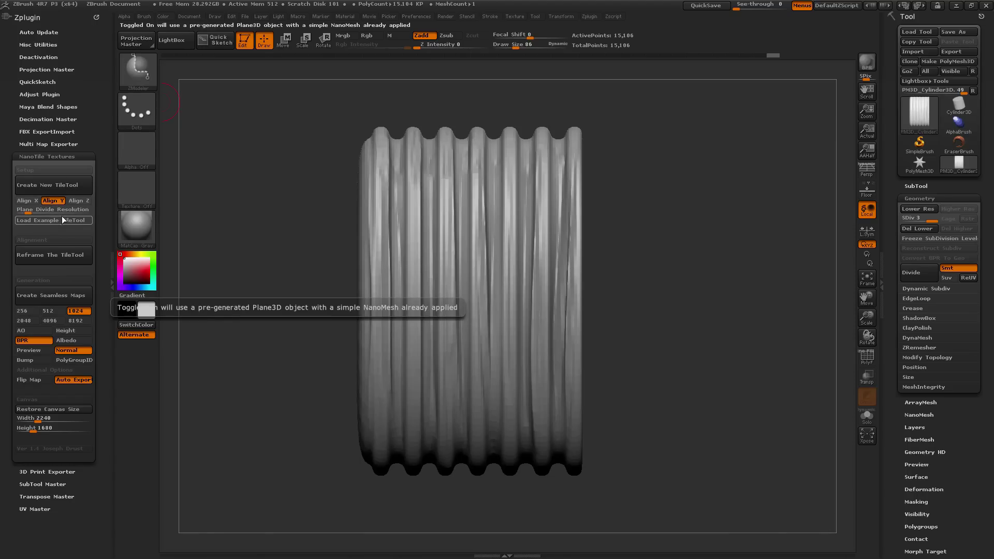
click(54, 184)
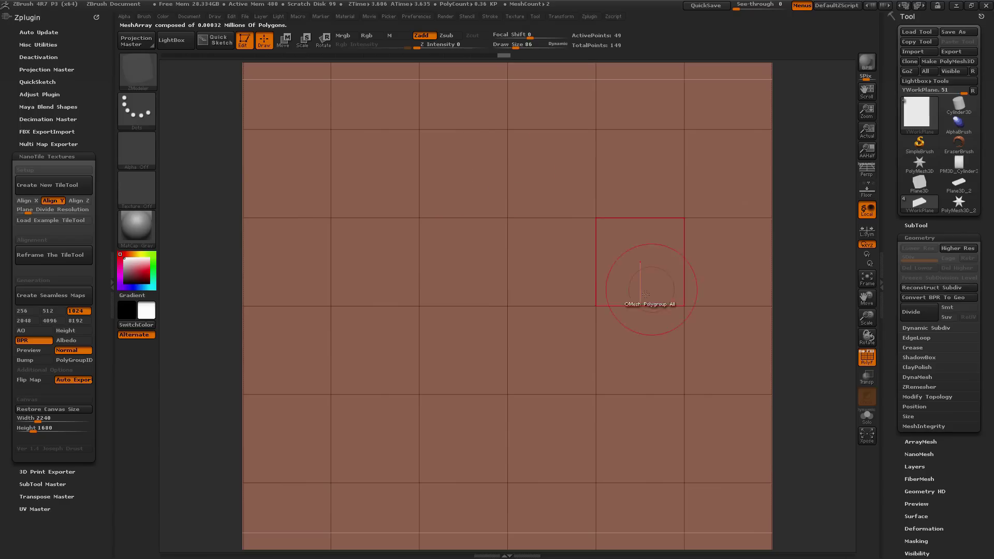
- Insert the ribbed cylinder as a NanoMesh on one polygon near the tile plane's centre, using the new ZModeler brush with the A Single Poly target
click(143, 73)
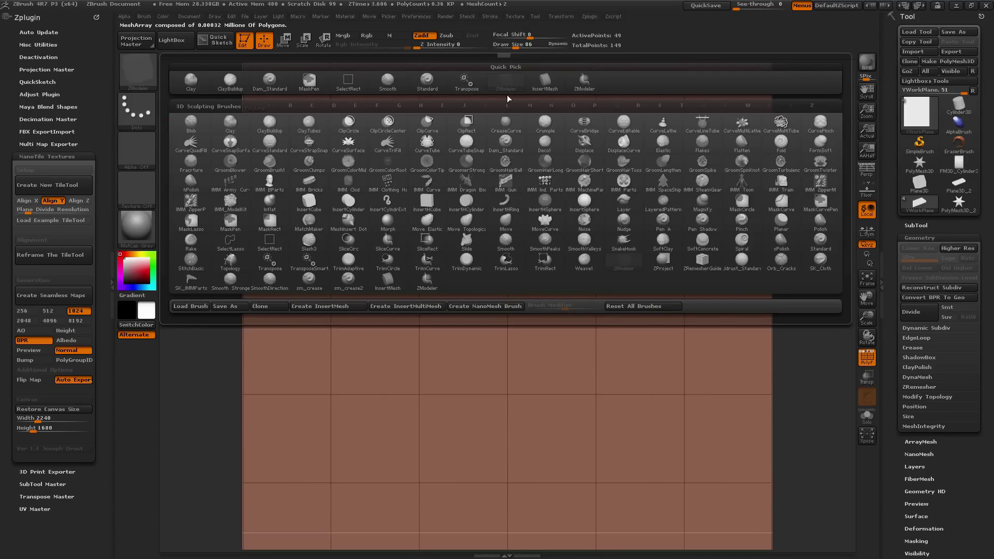
mouse_move(548, 83)
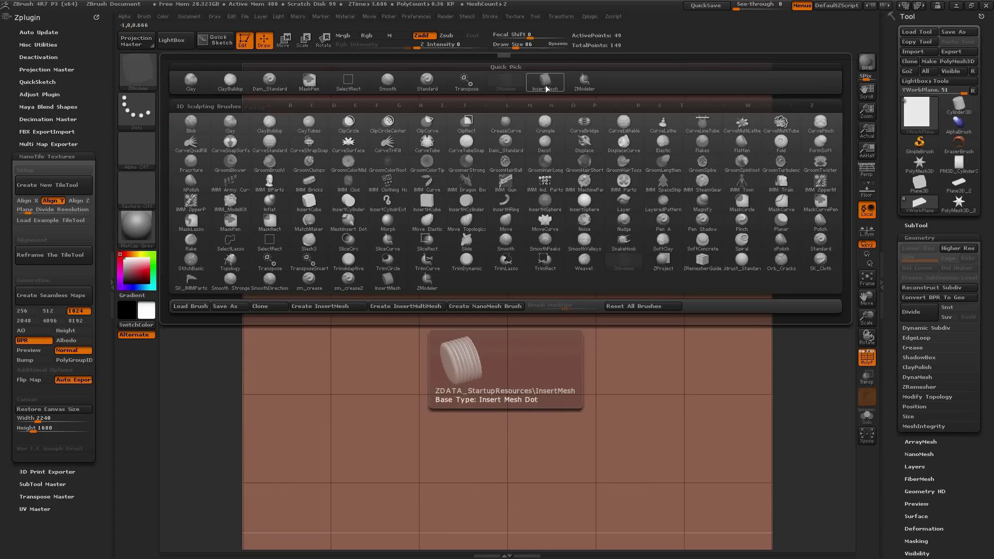
click(584, 81)
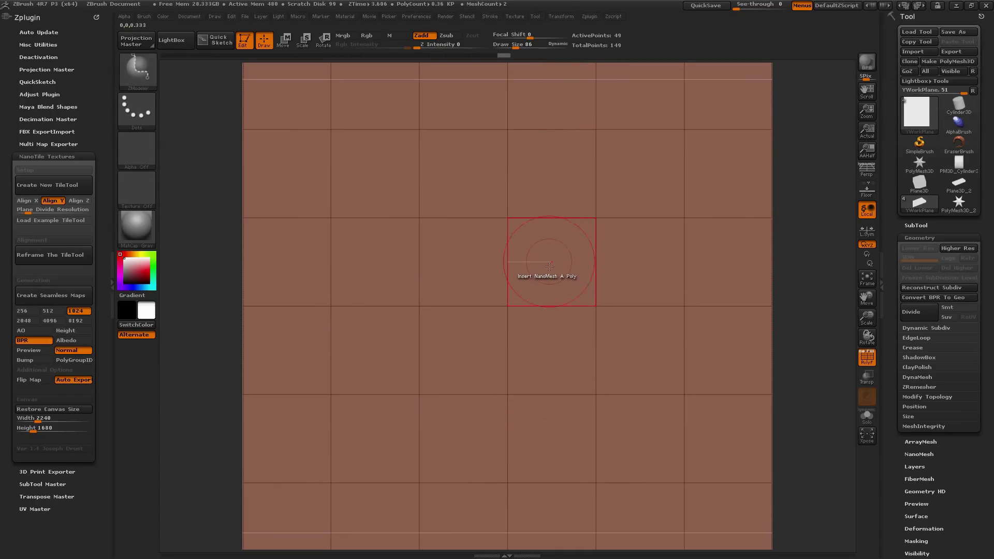
key(space)
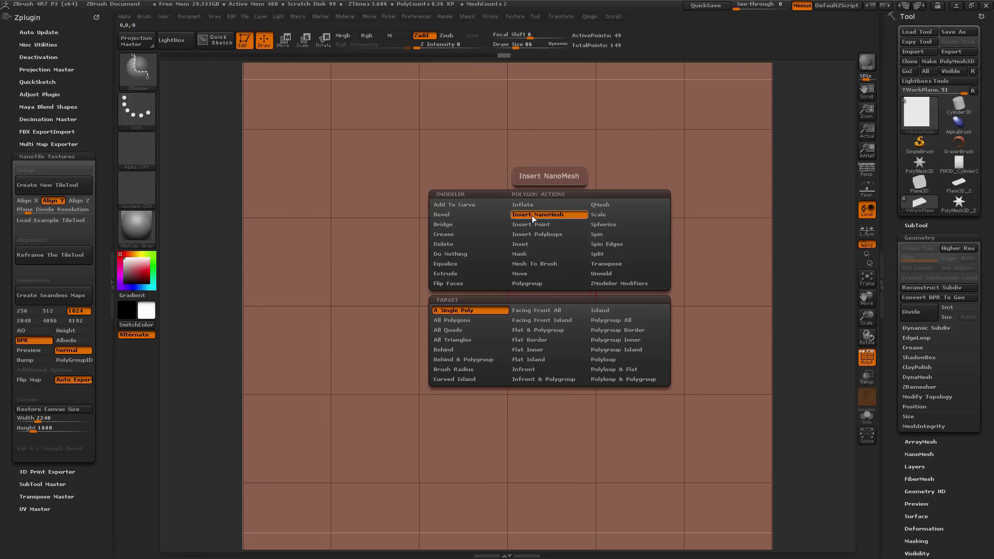
click(475, 312)
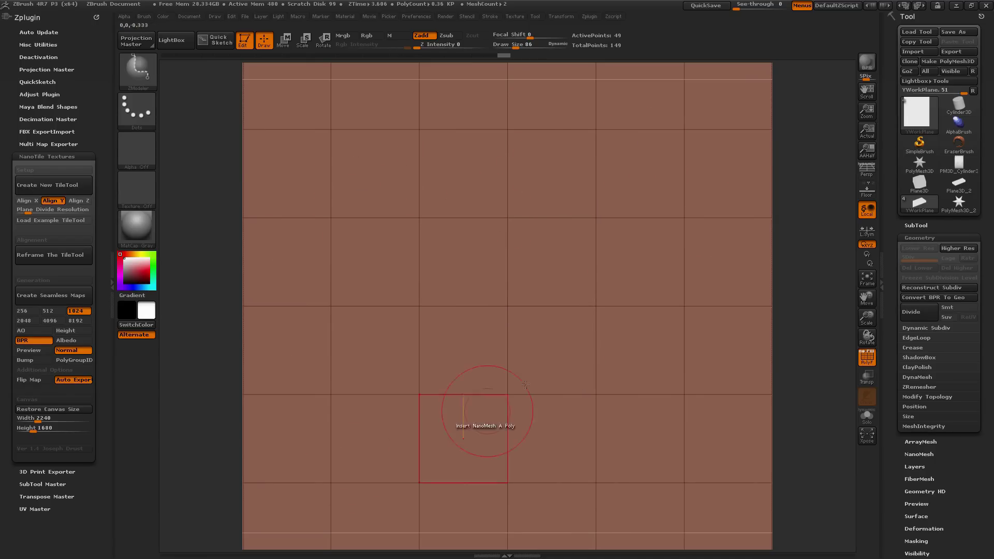
drag(552, 256, 569, 312)
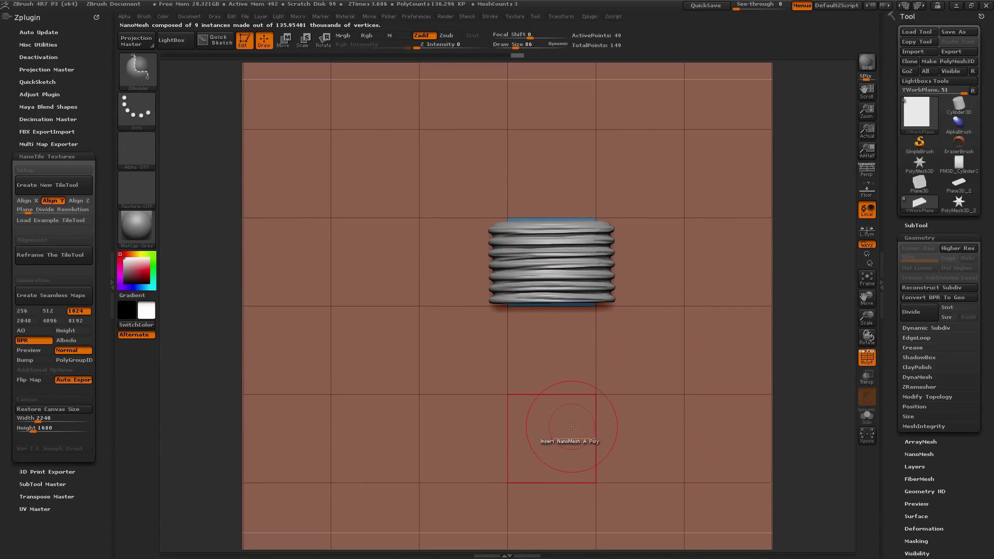
- Undo the single NanoMesh insertion and mark nine alternating polygons, in every second row and column of the plane, as the insertion target
key(ctrl)
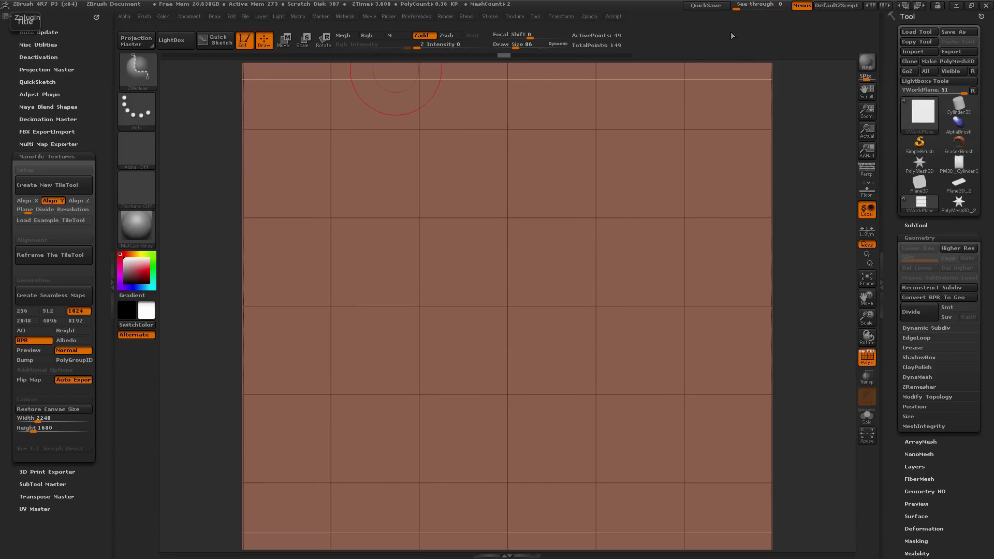
click(393, 102)
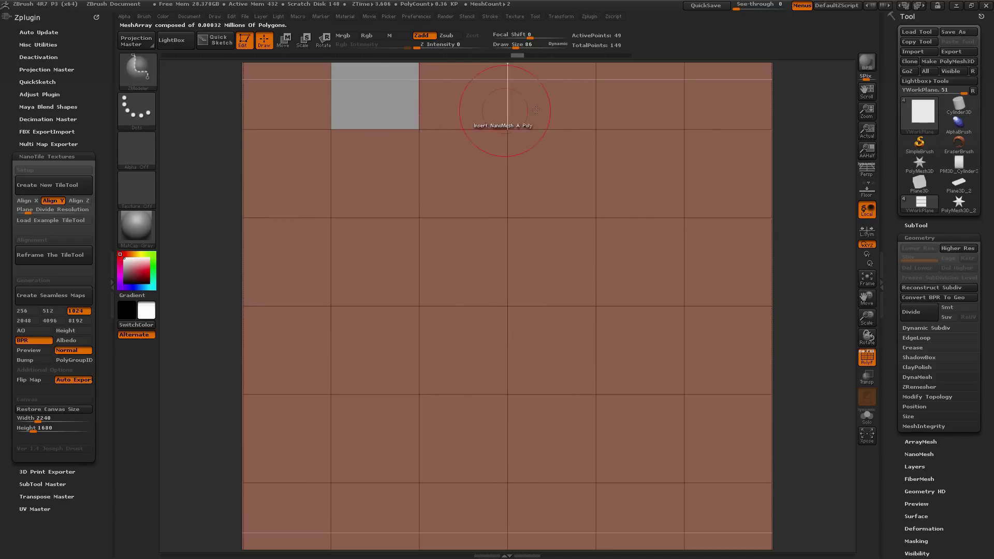
click(551, 106)
click(712, 107)
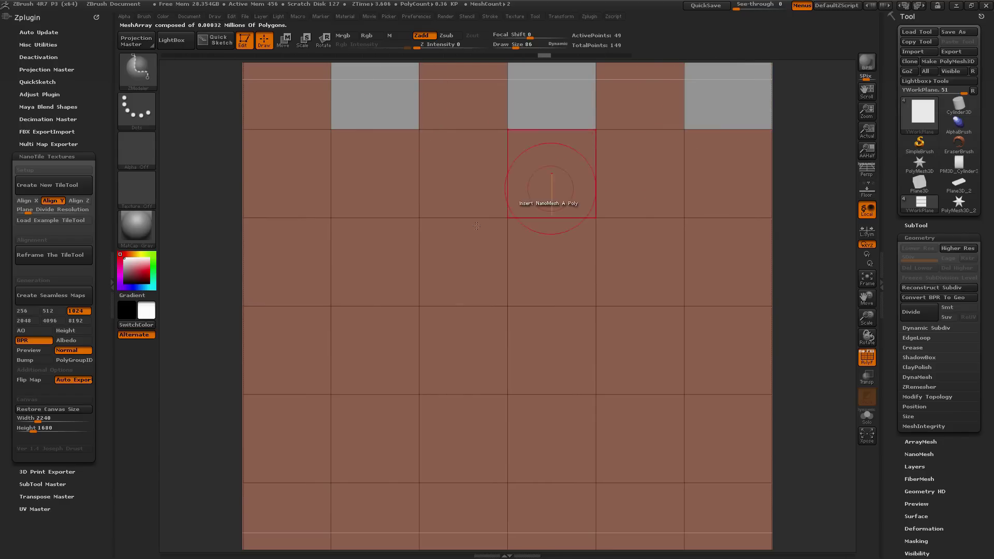
click(377, 262)
click(555, 279)
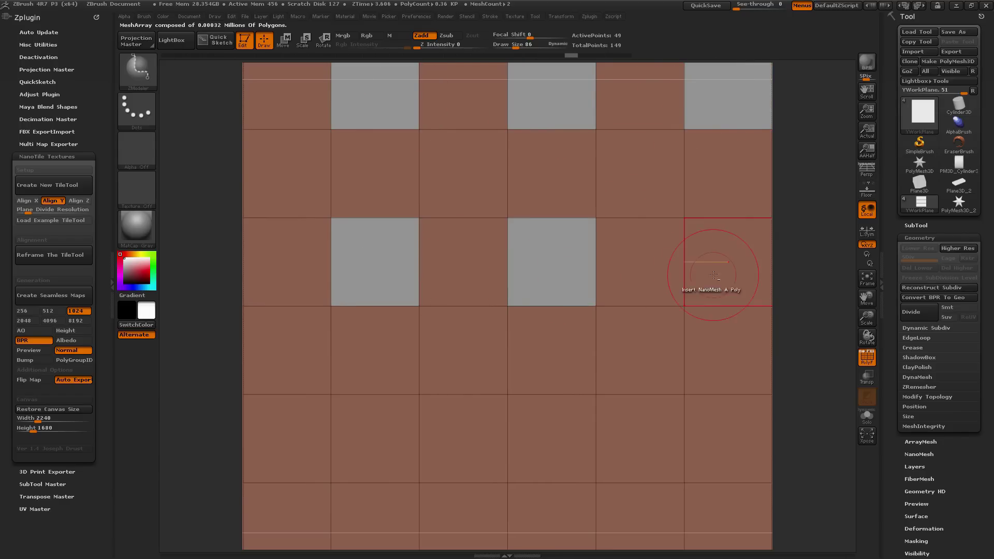
click(716, 288)
click(373, 454)
click(554, 455)
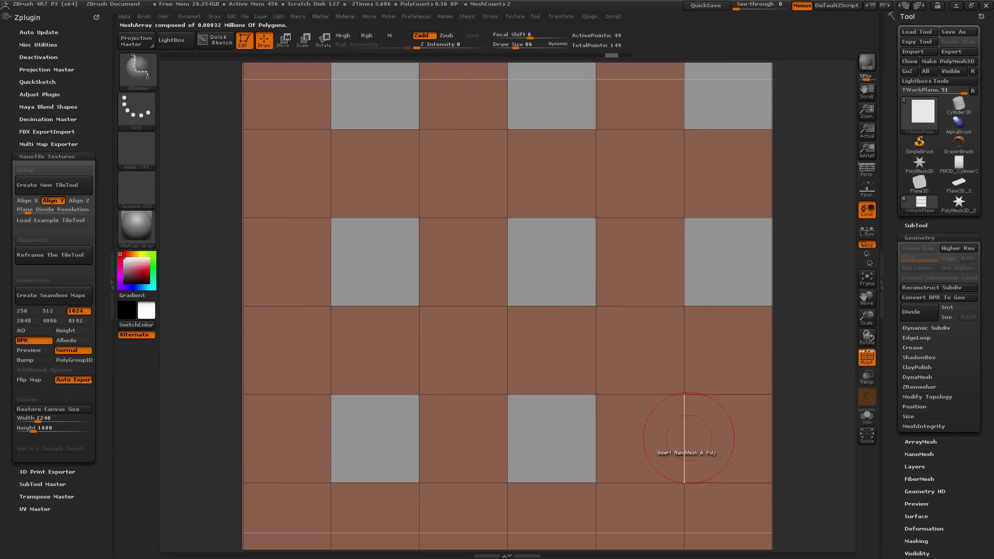
click(721, 445)
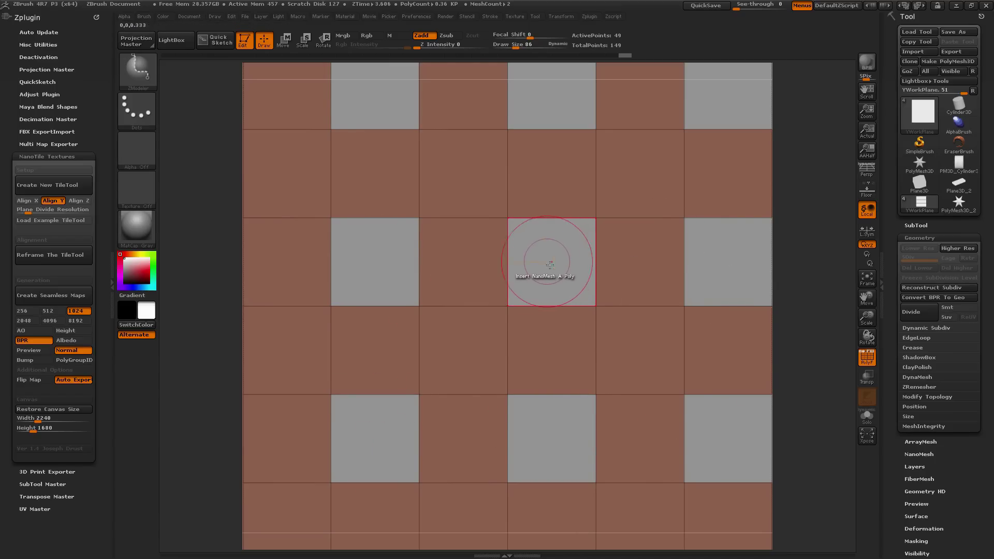
- Insert the ribbed cylinder NanoMesh horizontally on the nine marked polygons with the A Single Poly target, at a size of about 0.62
key(space)
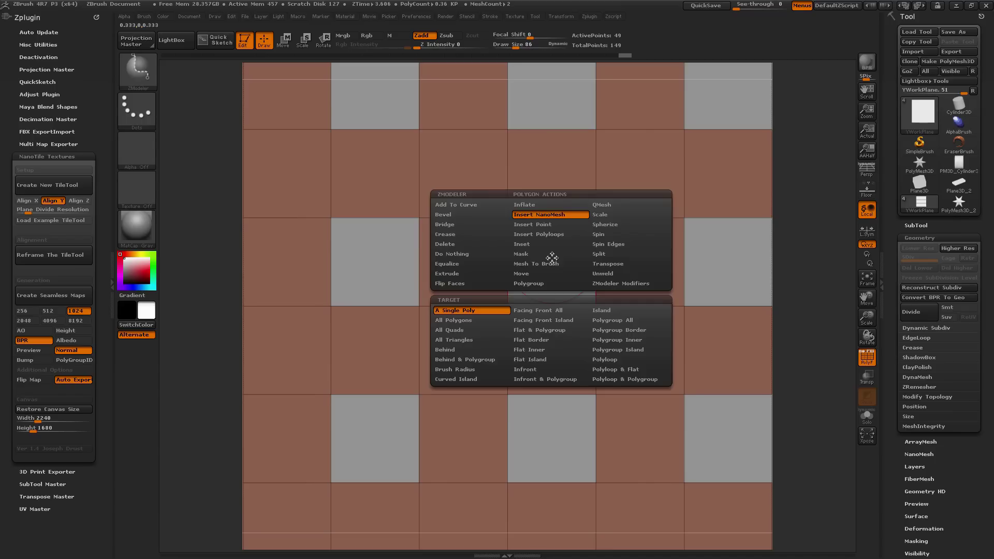
click(464, 311)
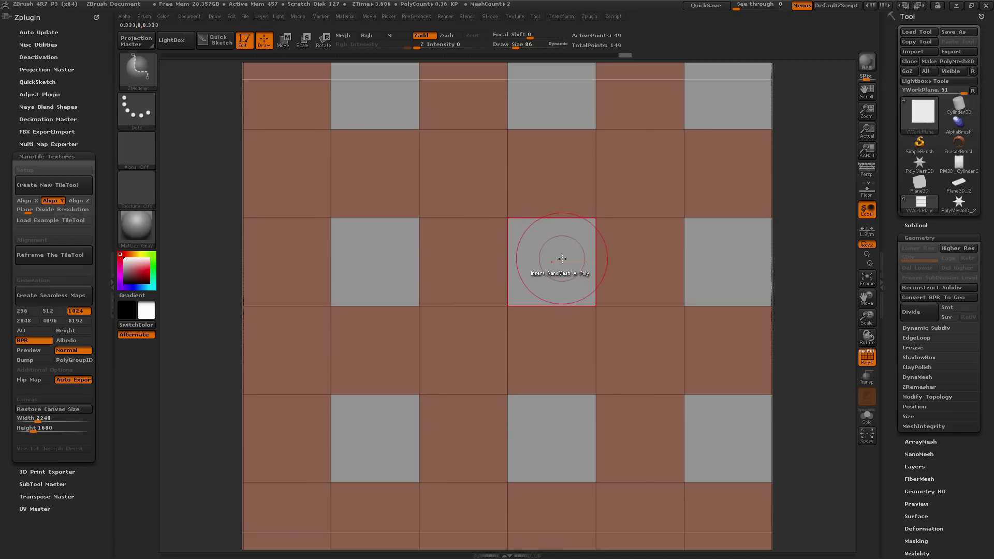
drag(565, 258, 565, 342)
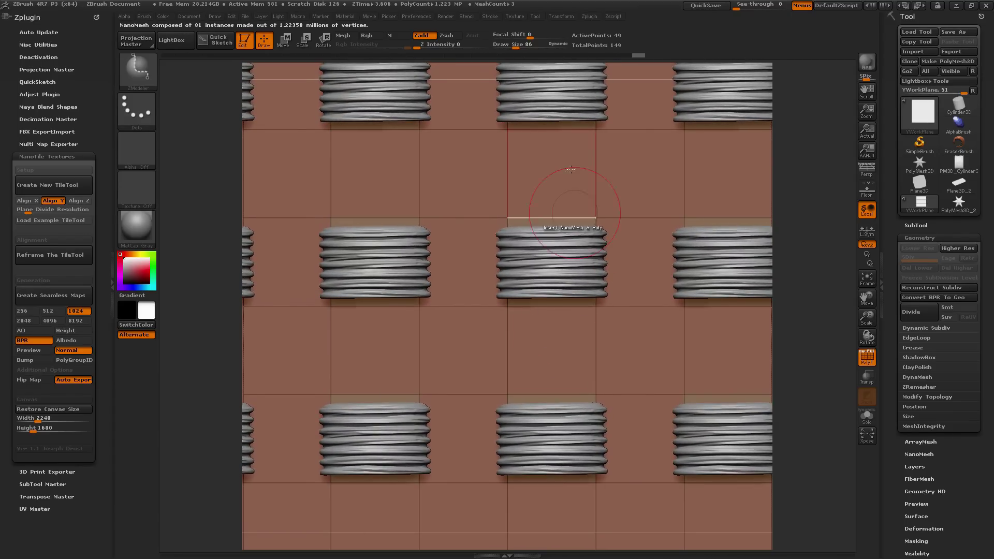
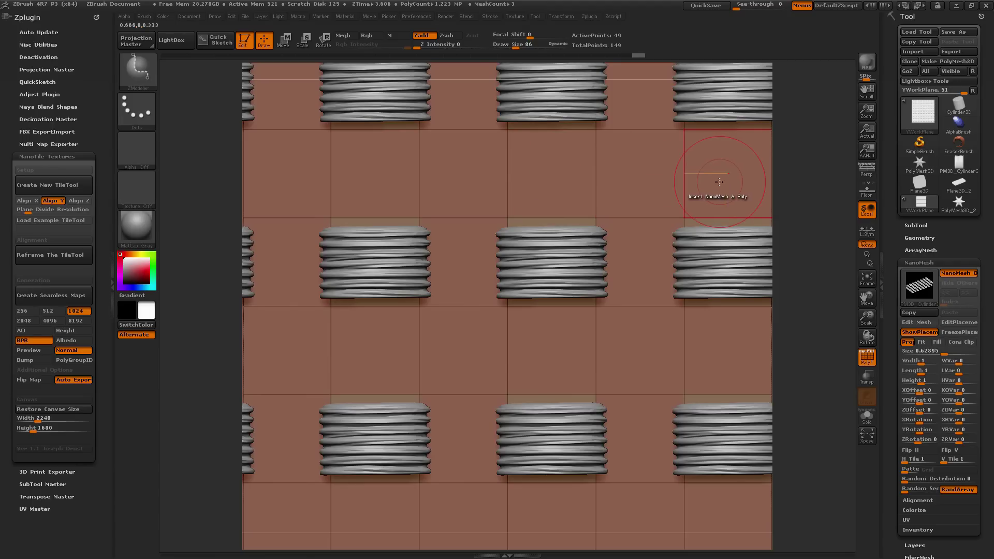
- Mark the nine polygons between the horizontal bundles in the same columns and insert the NanoMesh on them vertically at a size of about 0.74
click(405, 195)
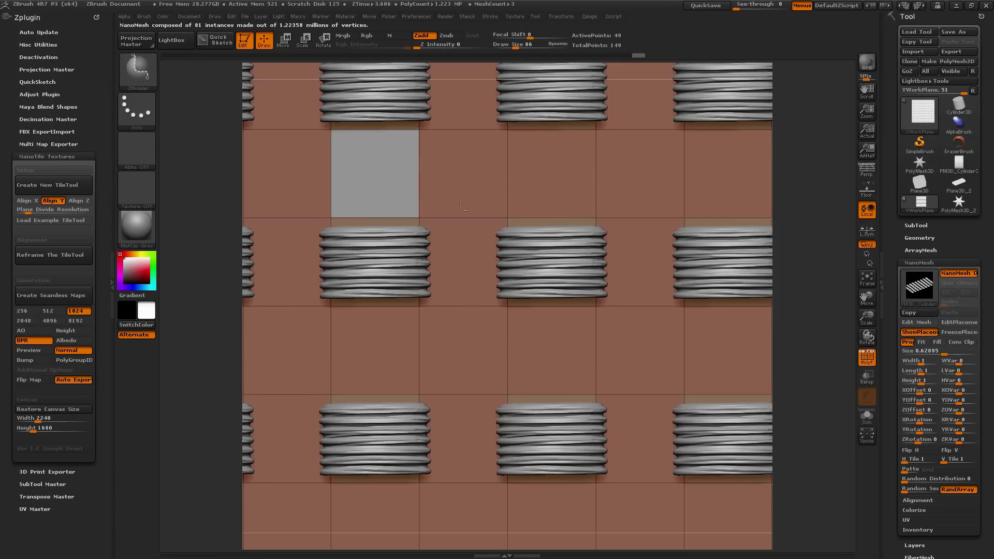
click(552, 190)
click(718, 182)
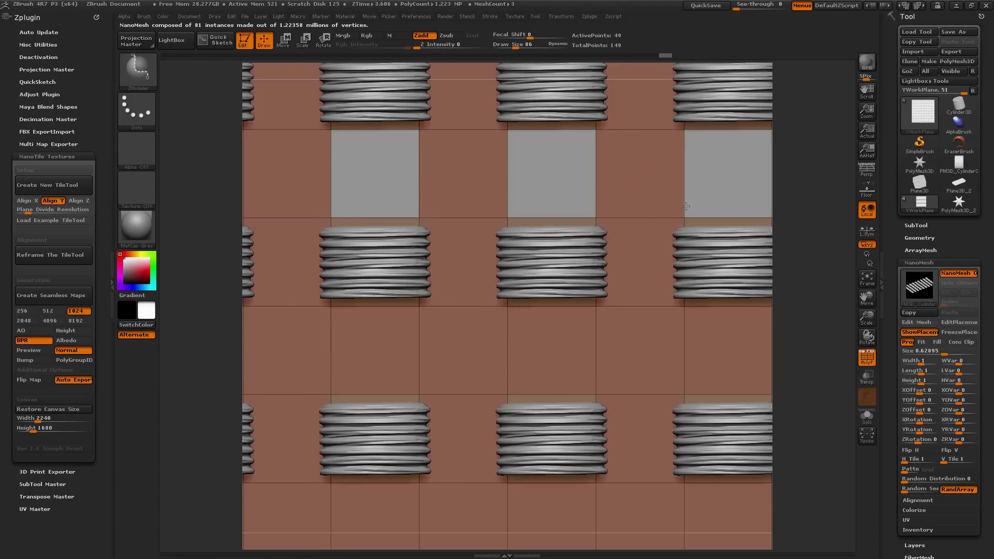
click(391, 365)
click(564, 365)
click(730, 360)
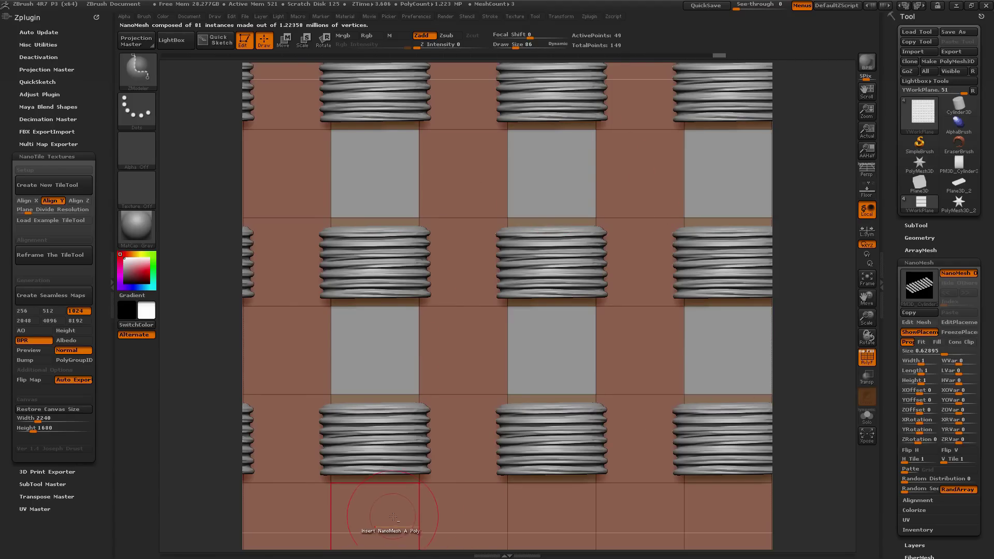
click(376, 520)
click(558, 510)
click(703, 513)
alt+click(565, 342)
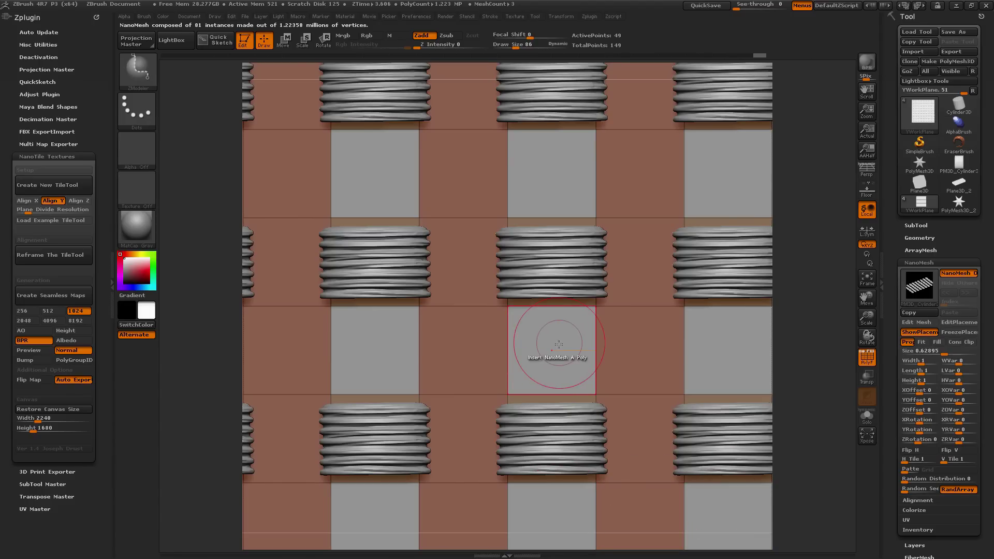
drag(567, 338, 658, 344)
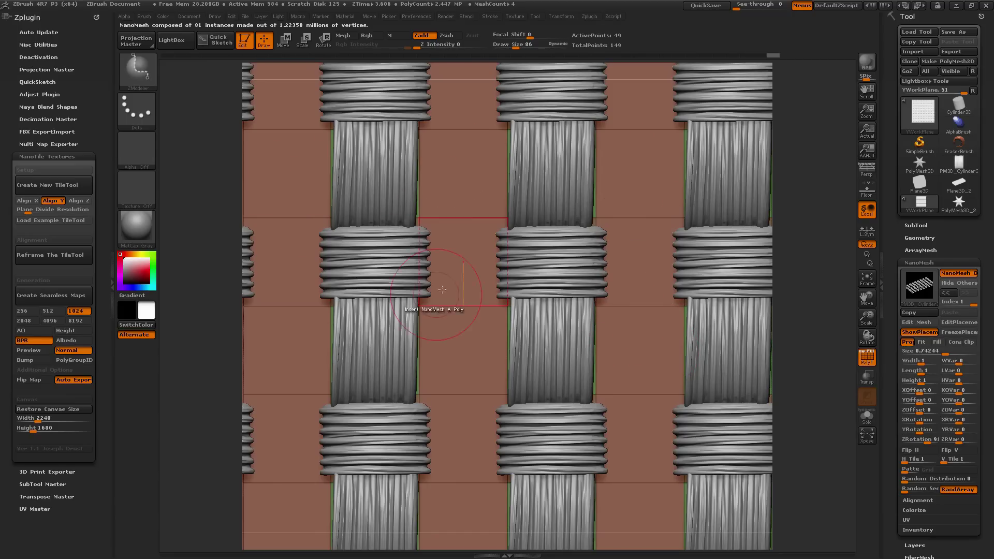
- Complete the weave with horizontal NanoMeshes between the vertical bundles and vertical ones on the remaining polygons, both at a size of about 0.75
click(294, 182)
click(460, 188)
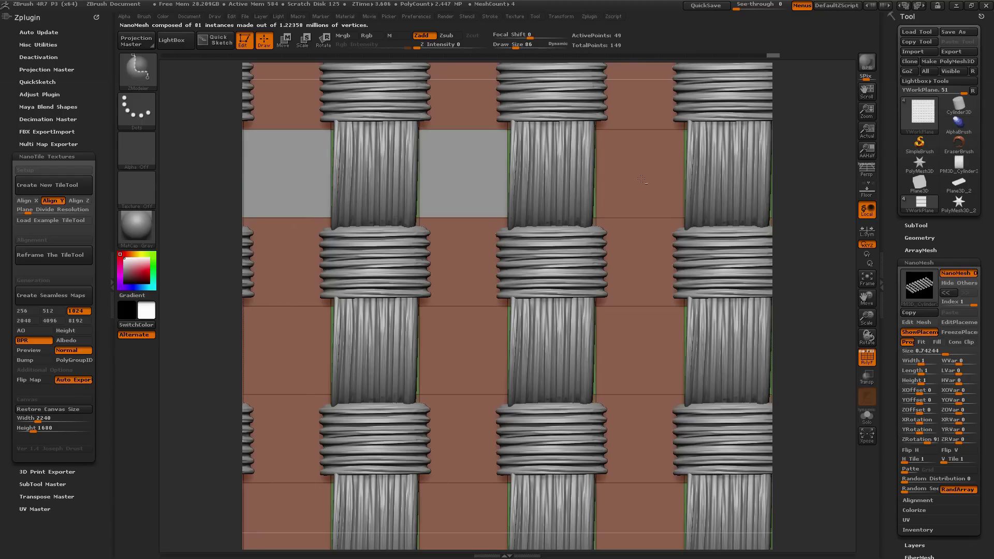
click(638, 186)
click(281, 356)
click(463, 356)
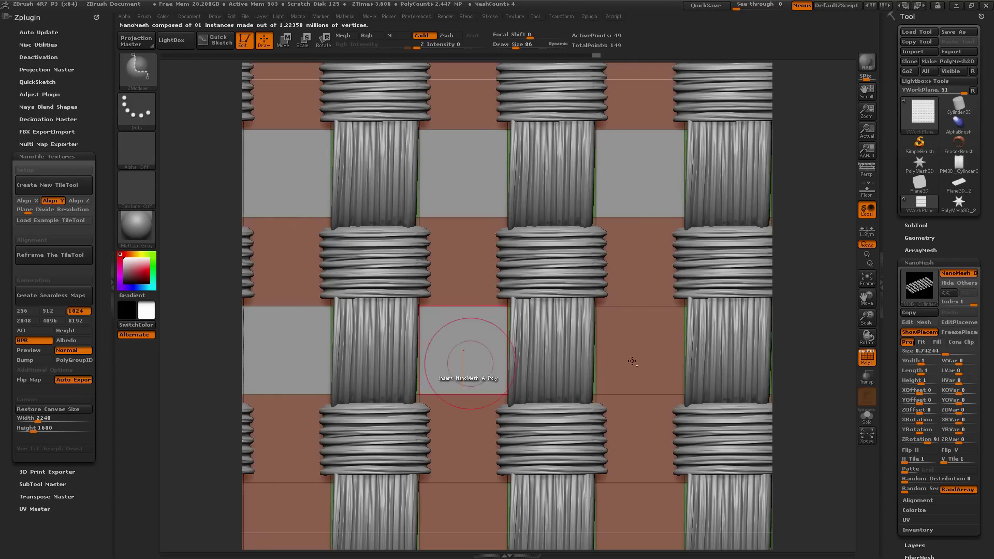
click(638, 356)
click(300, 503)
click(455, 502)
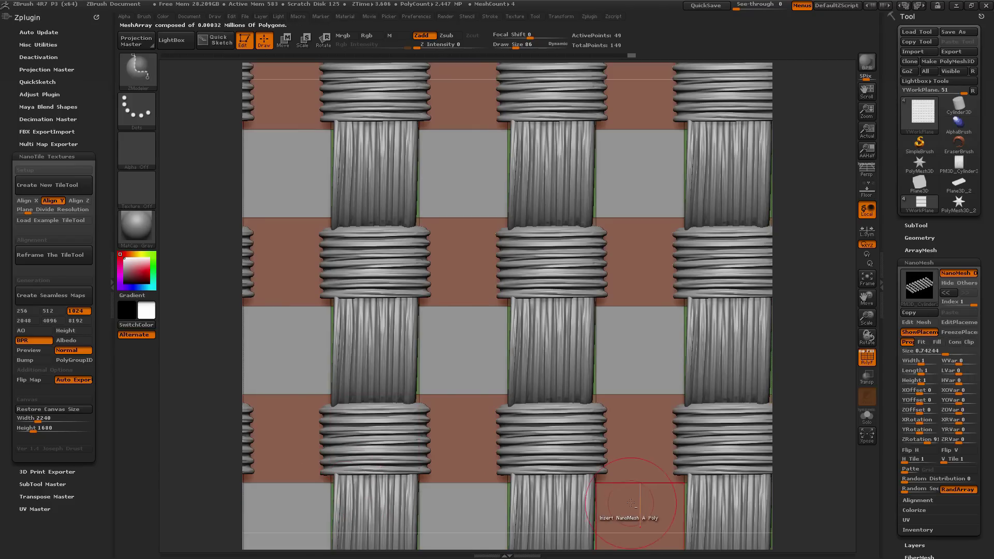
click(638, 502)
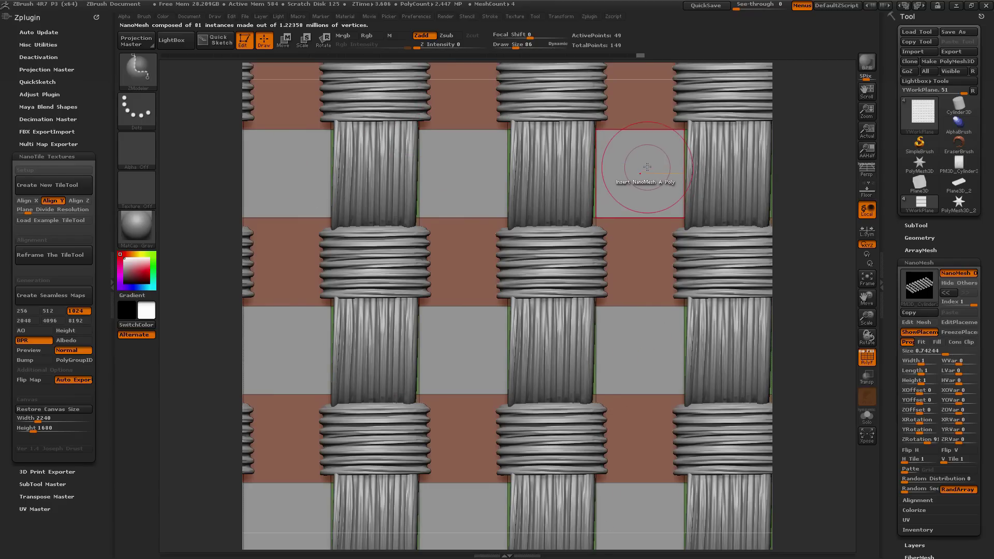
drag(659, 165, 680, 351)
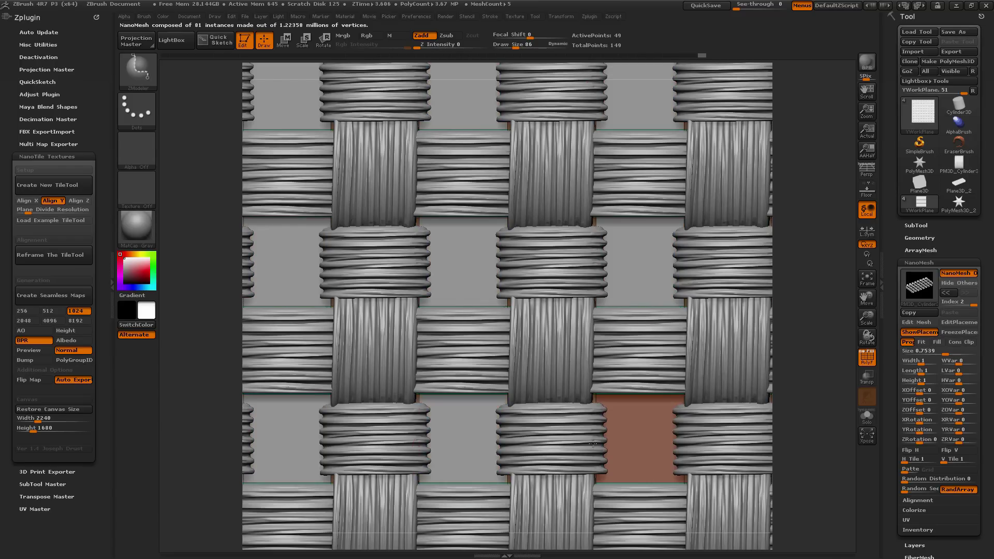
mouse_move(635, 431)
mouse_down()
mouse_move(589, 470)
mouse_move(548, 439)
mouse_up()
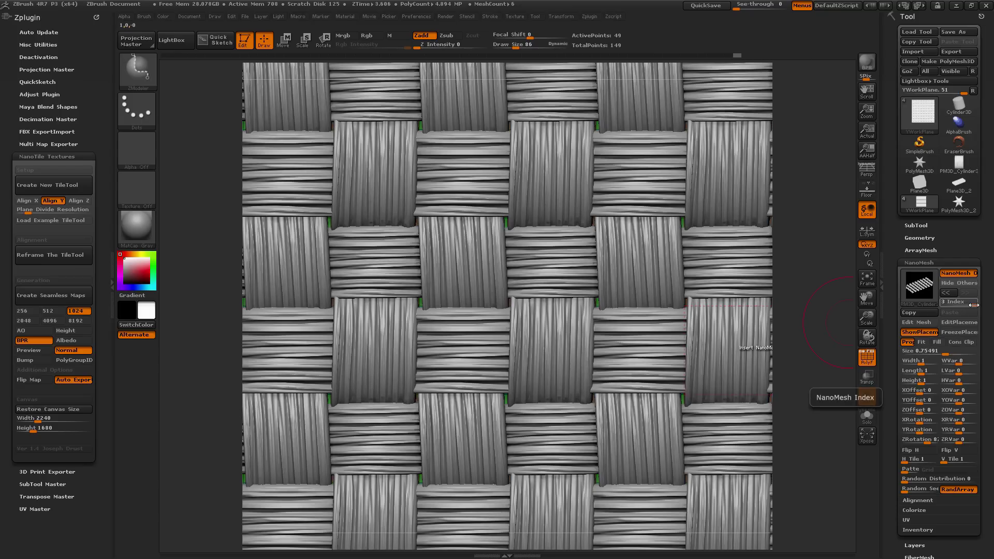
- Try different Size values on the NanoMeshes at index 0, 1 and 2, and undo each change
drag(974, 305, 945, 305)
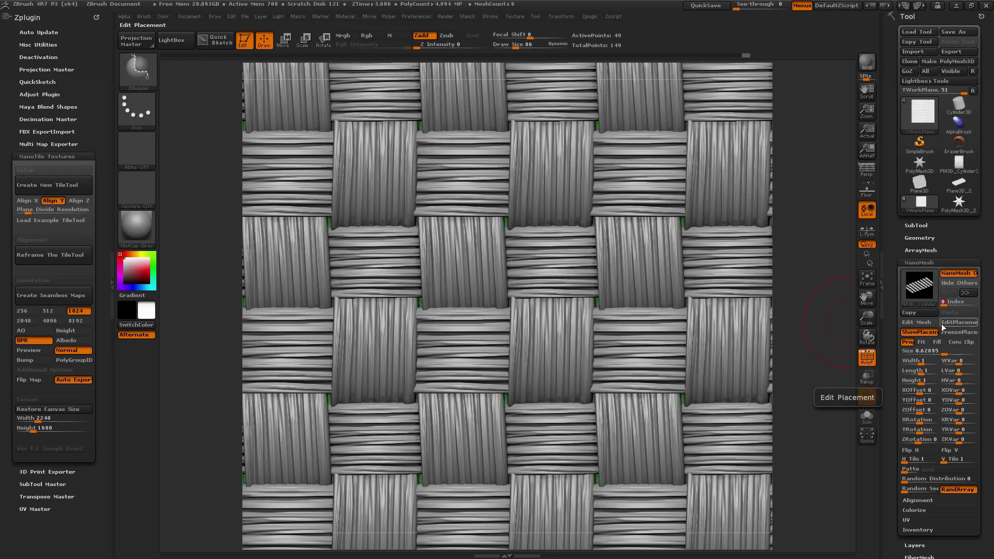
click(940, 354)
drag(942, 352, 941, 352)
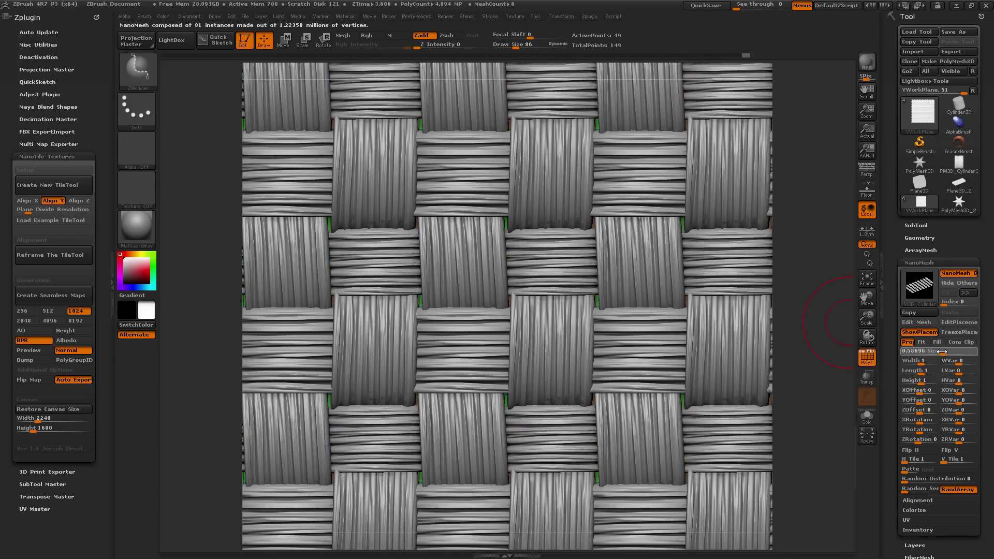
key(ctrl+z)
click(965, 293)
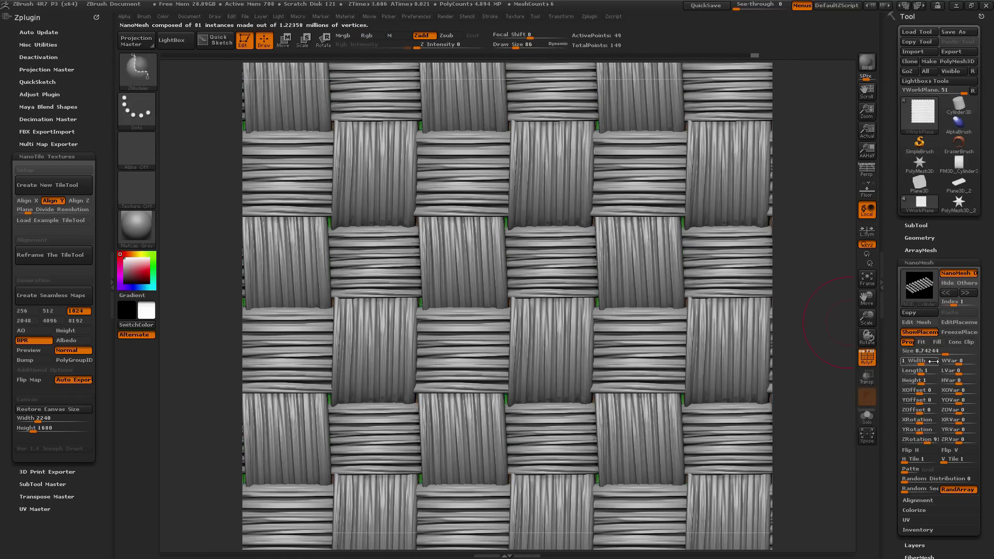
drag(944, 352, 942, 351)
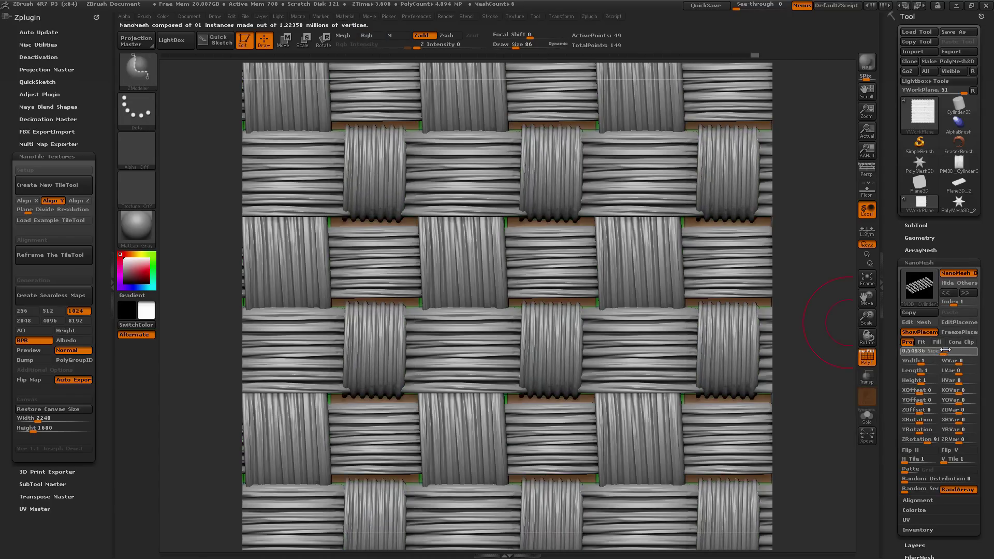
click(965, 293)
click(965, 293)
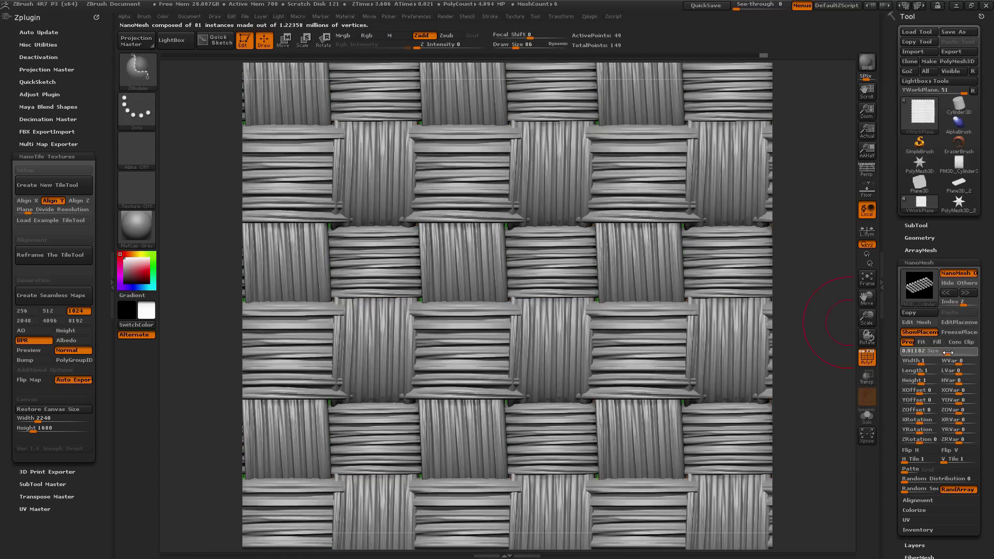
click(966, 293)
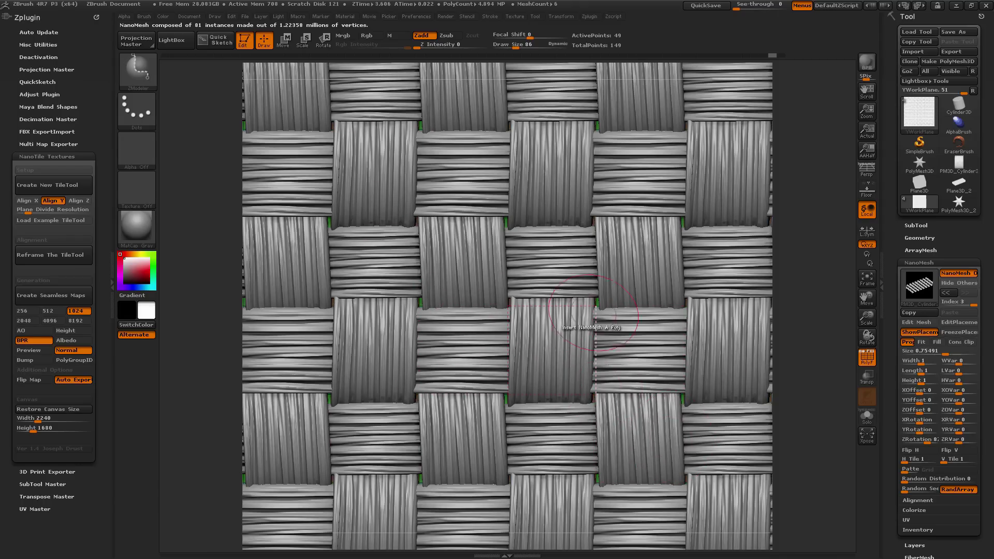
- Turn off the RandArray option for the NanoMesh
click(955, 491)
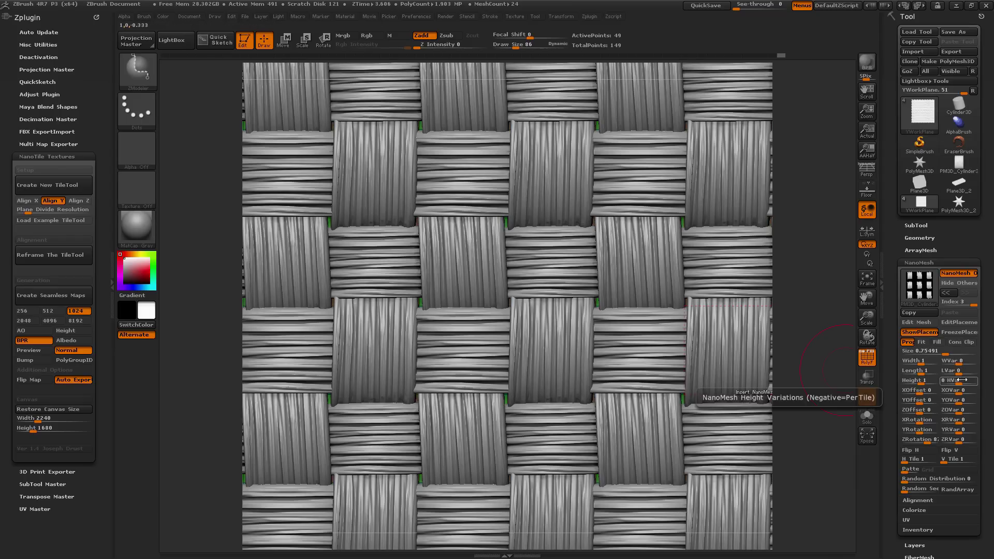
click(915, 478)
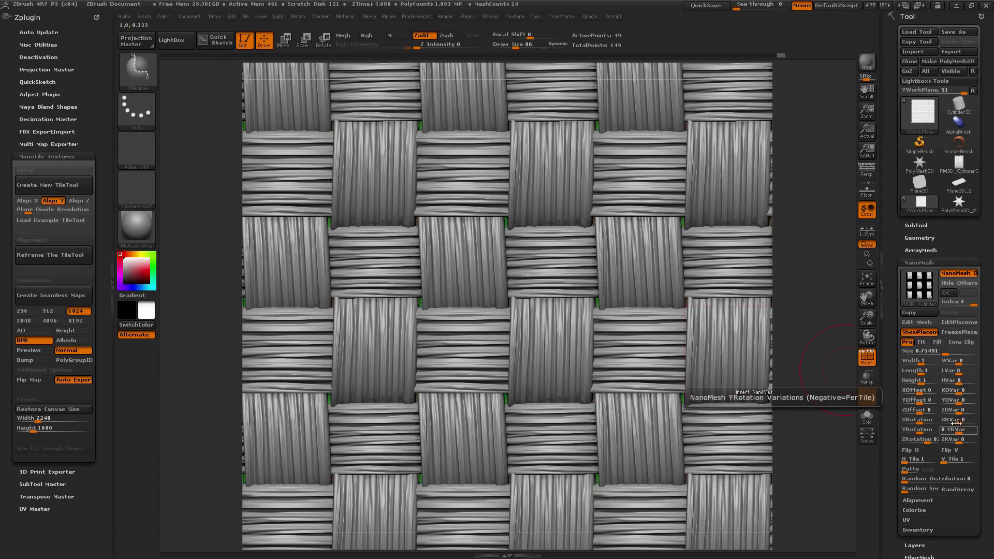
click(958, 411)
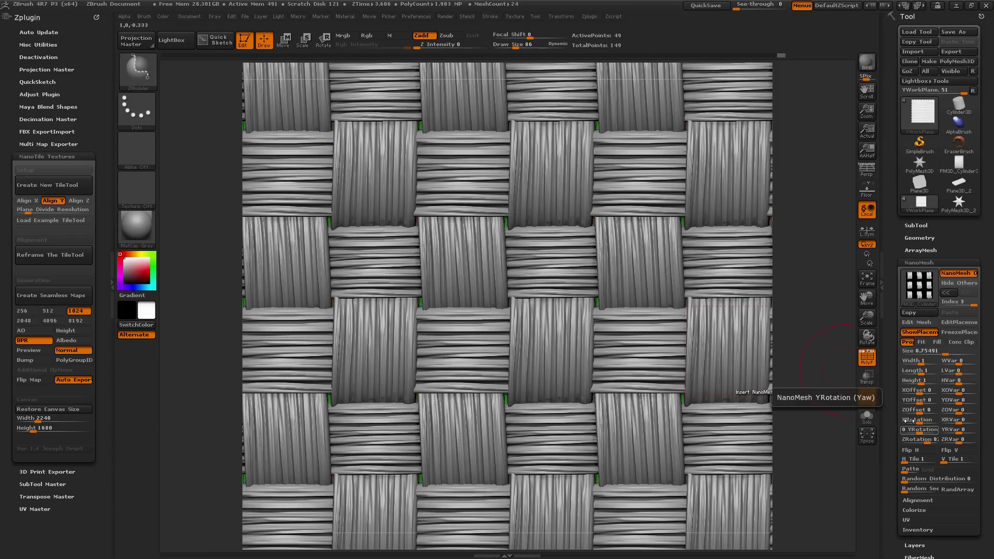
- Set ZRotation to 5 and the Z rotation variation to -4 for the NanoMesh at index 0
click(944, 294)
click(944, 294)
click(944, 294)
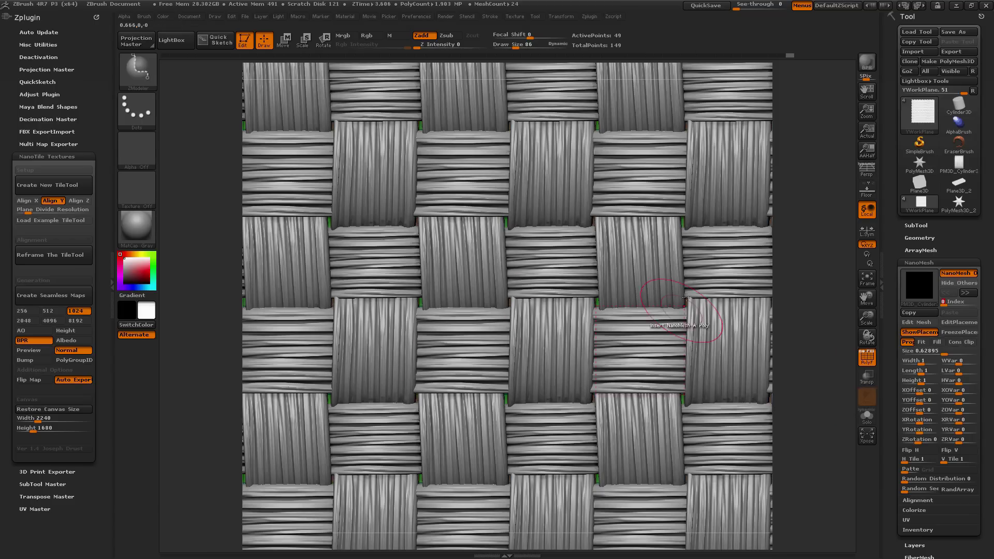
click(919, 442)
drag(917, 443, 920, 443)
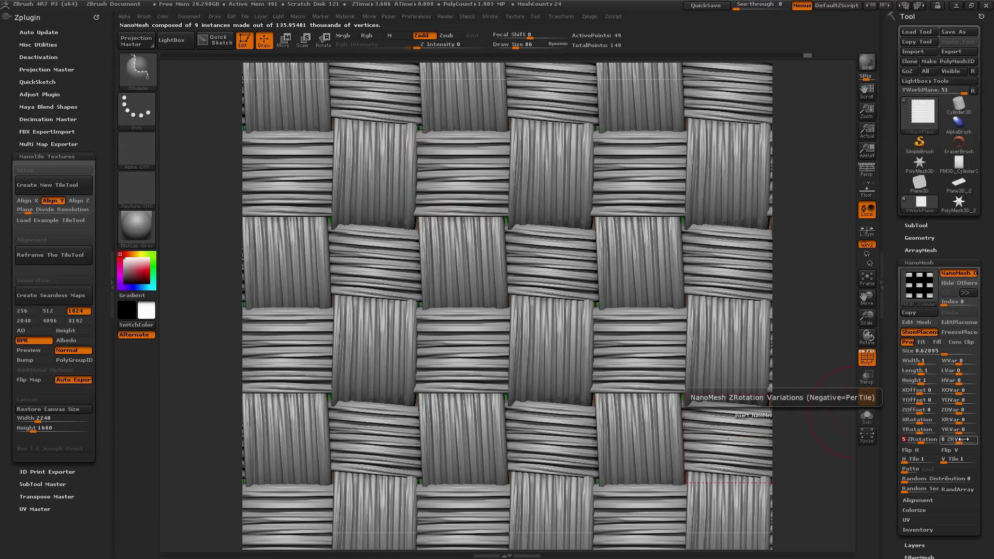
drag(955, 443, 956, 441)
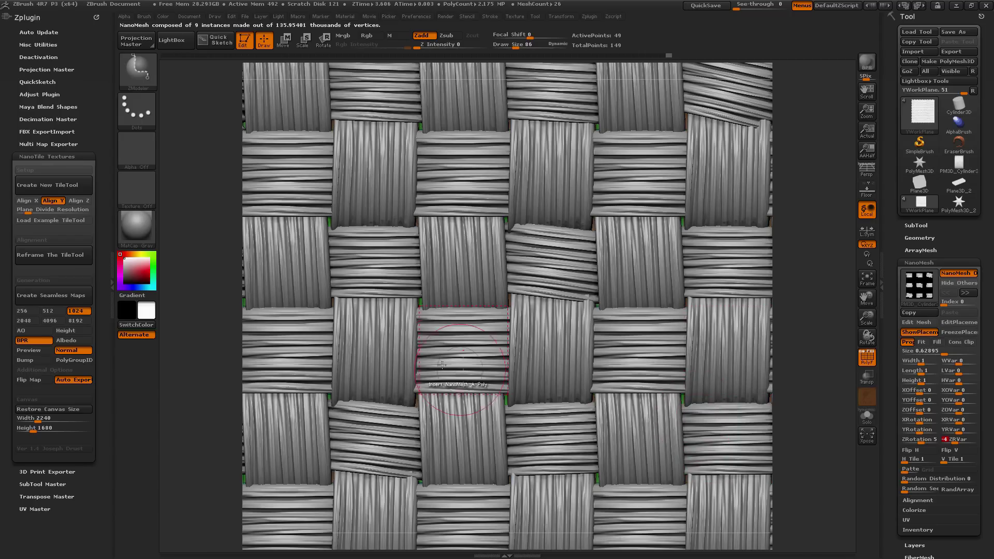
- Isolate the NanoMesh at index 1 by hiding the other NanoMeshes
click(965, 294)
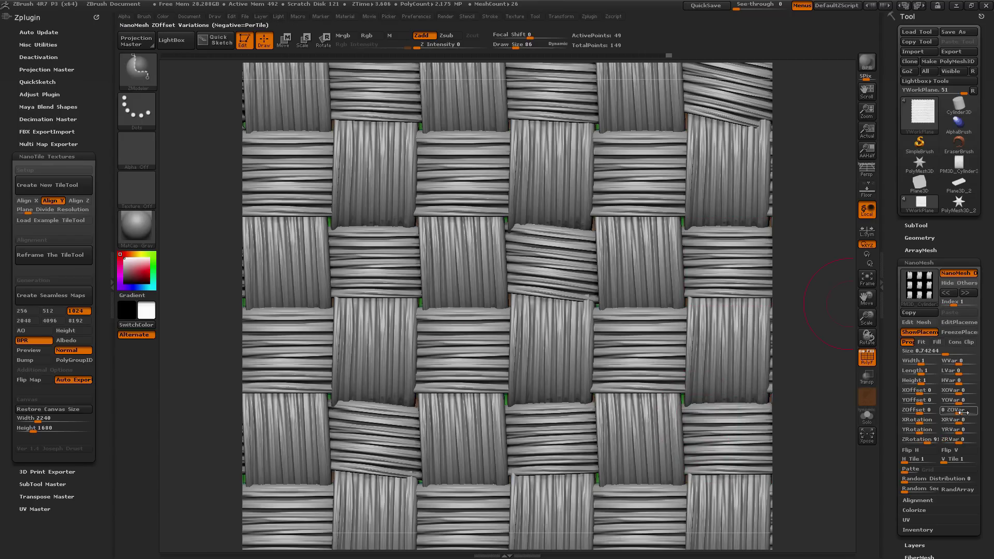
click(959, 282)
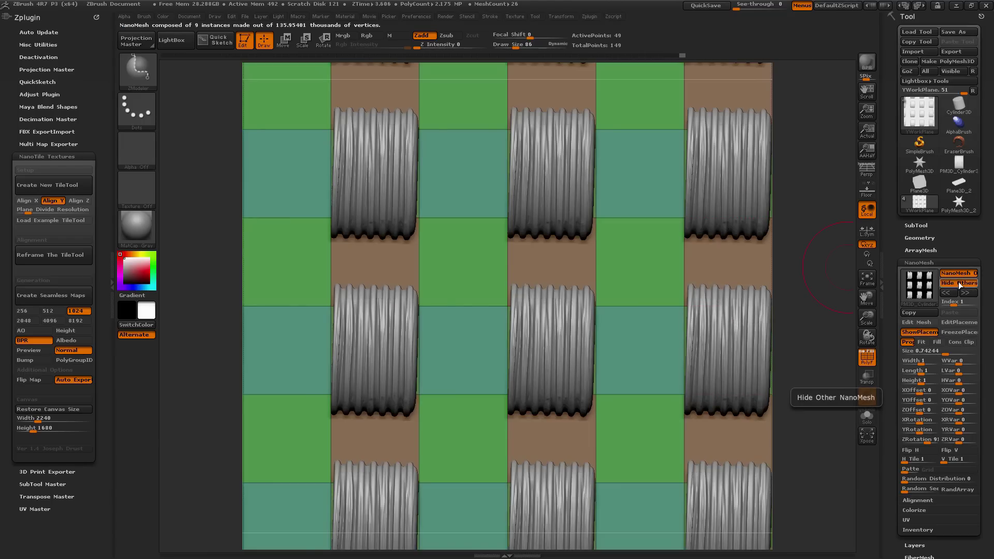
- Show the hidden NanoMeshes again, then adjust ZRotation and set the Z rotation variation to 3 for the NanoMesh at index 1
click(959, 283)
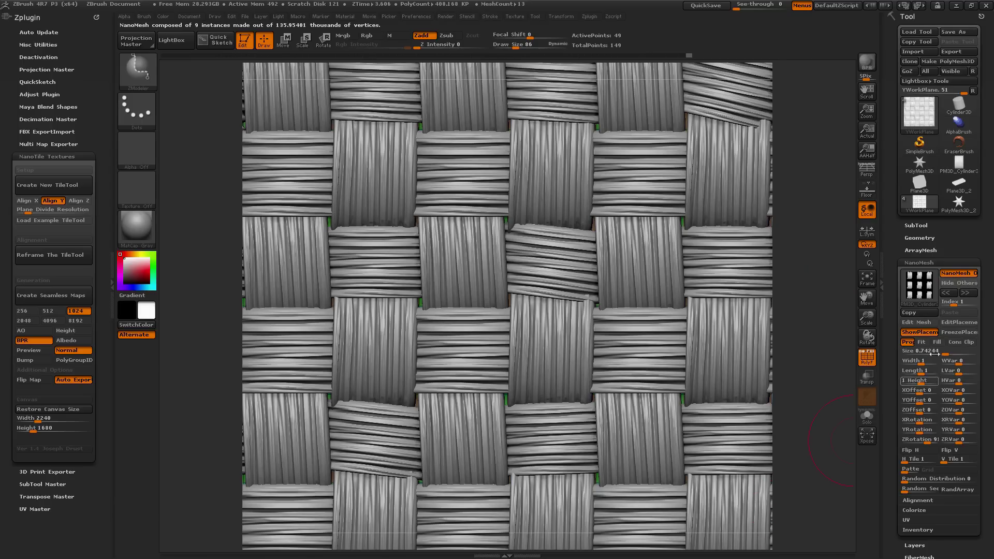
click(962, 285)
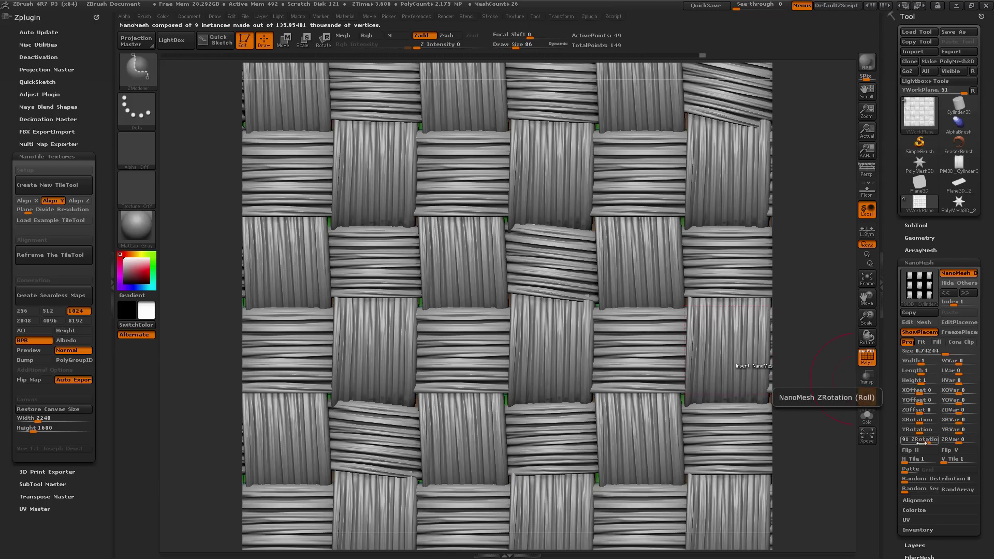
drag(926, 442, 926, 441)
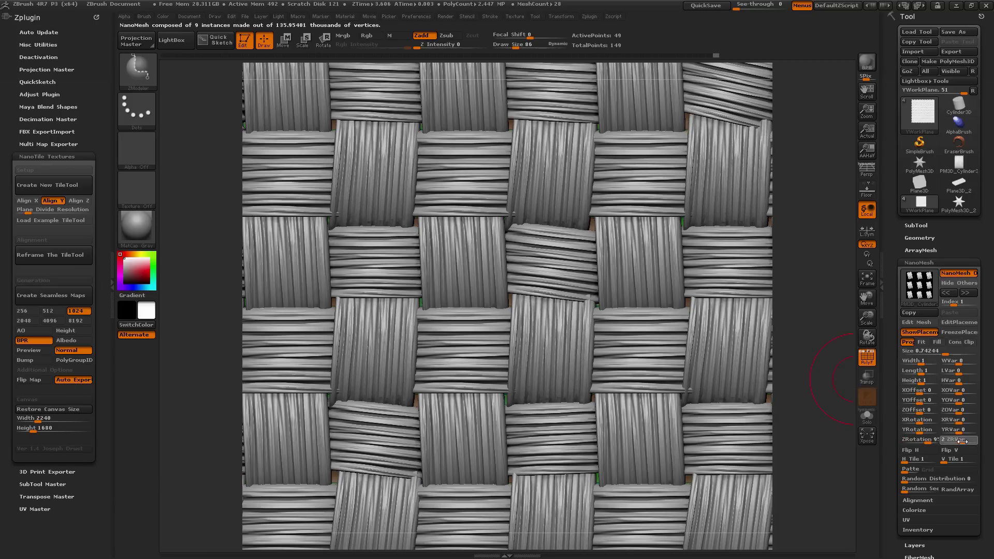
drag(959, 441, 960, 440)
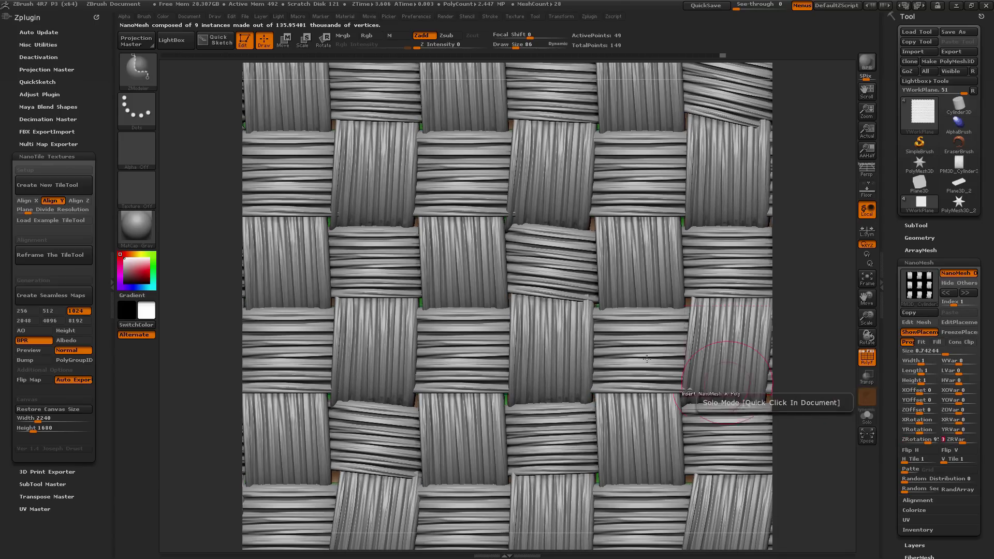
- Adjust ZRotation for the NanoMesh at index 2 and set it to 95 for the NanoMesh at index 3
click(965, 293)
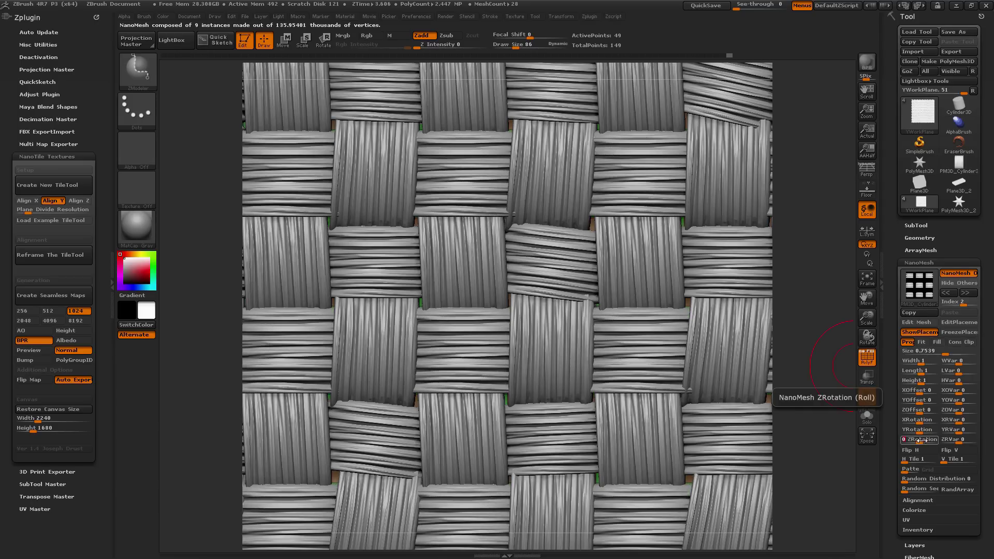
mouse_move(925, 440)
mouse_down()
mouse_move(972, 440)
mouse_move(927, 440)
mouse_up()
click(968, 295)
text(90)
key(Return)
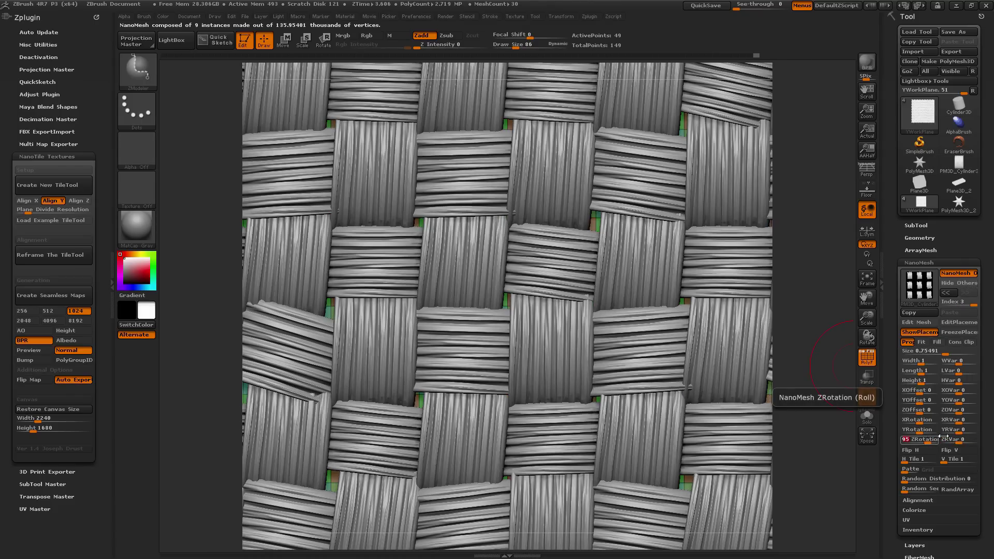
- Set the Z rotation variation to -3 for the NanoMesh at index 3
click(954, 439)
mouse_move(954, 444)
mouse_down()
mouse_move(922, 452)
mouse_move(927, 439)
mouse_move(952, 440)
mouse_up()
click(957, 439)
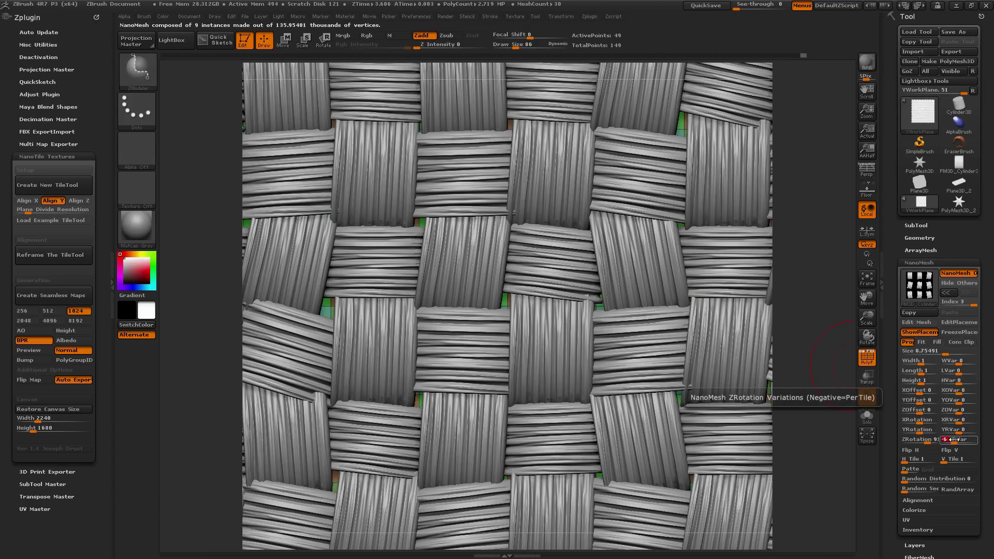
drag(952, 439, 953, 439)
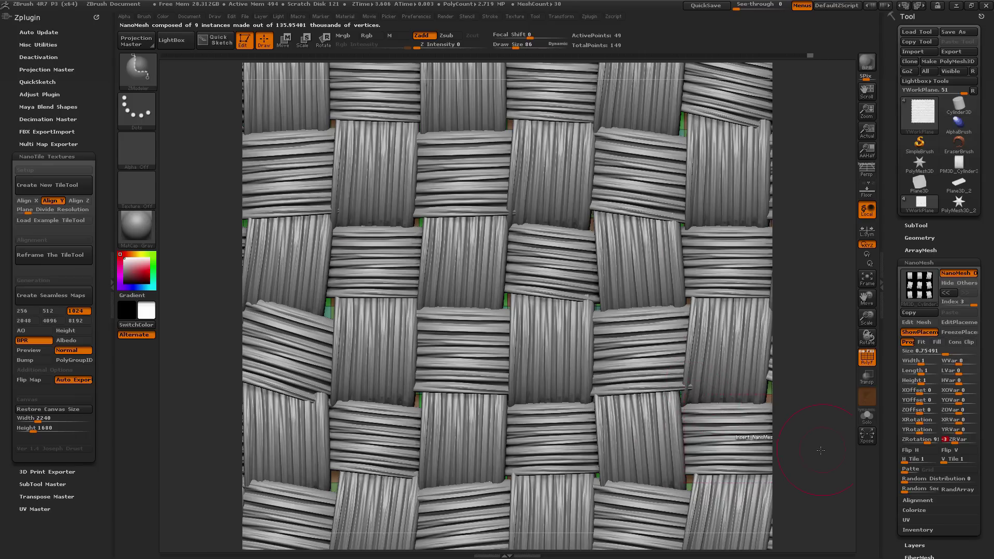
- Turn off Show Placement and reduce the Length of the NanoMesh at index 3 to about 0.93
click(910, 331)
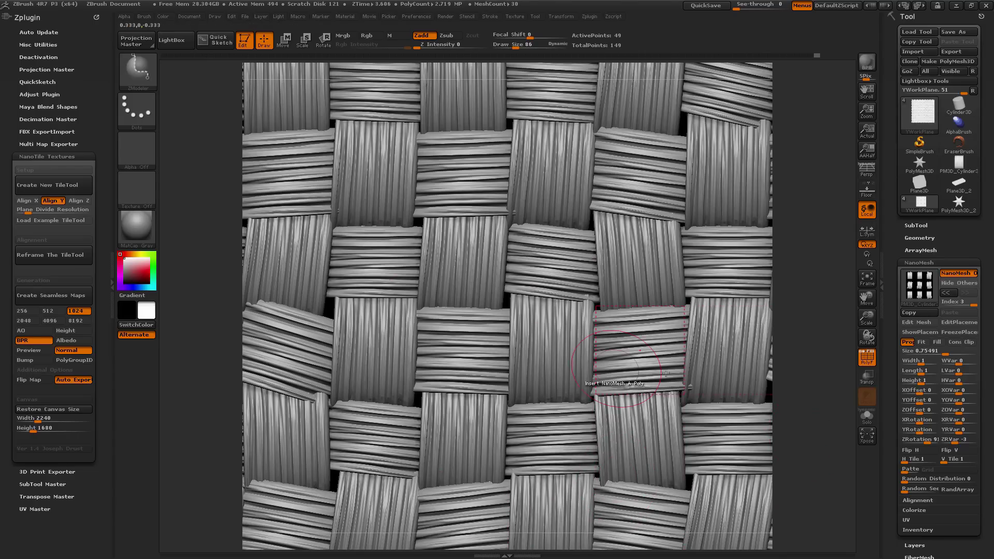
drag(914, 370, 911, 372)
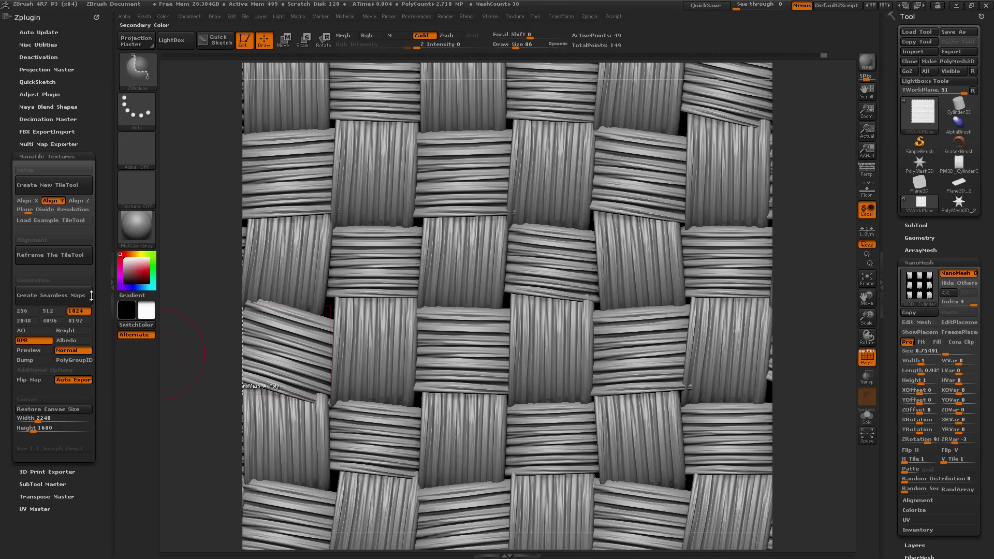
- Enable AO, Height, Albedo, Preview, Bump and PolyGroupID as additional map types for the seamless map generation
click(38, 332)
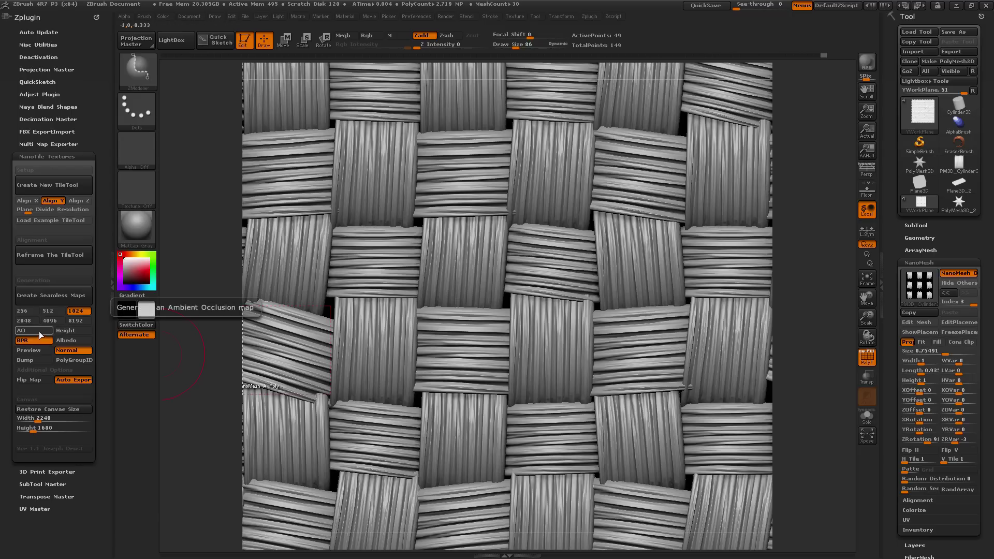
click(58, 330)
click(62, 340)
click(34, 350)
click(33, 360)
click(73, 360)
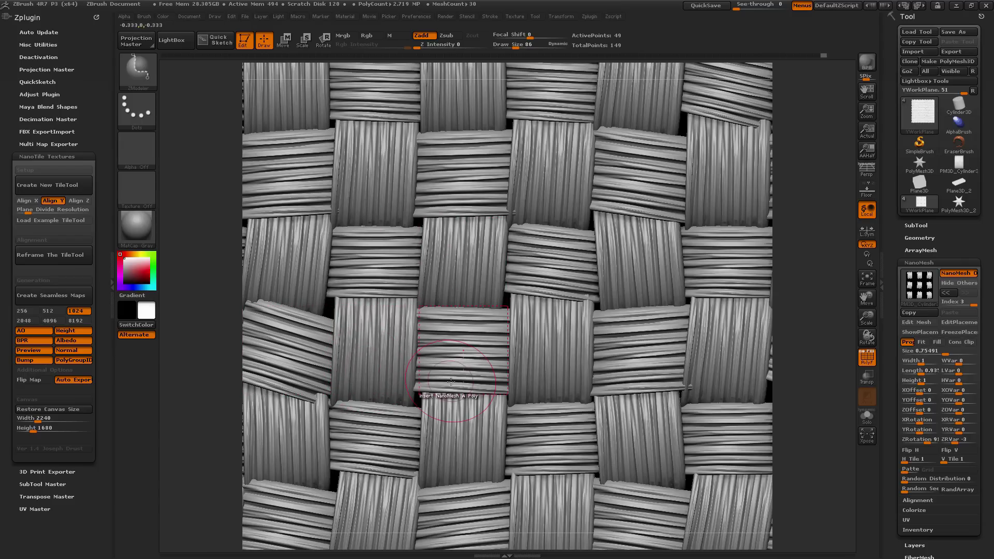
- Turn off Auto Export and generate the seamless maps at 1024 resolution
click(144, 228)
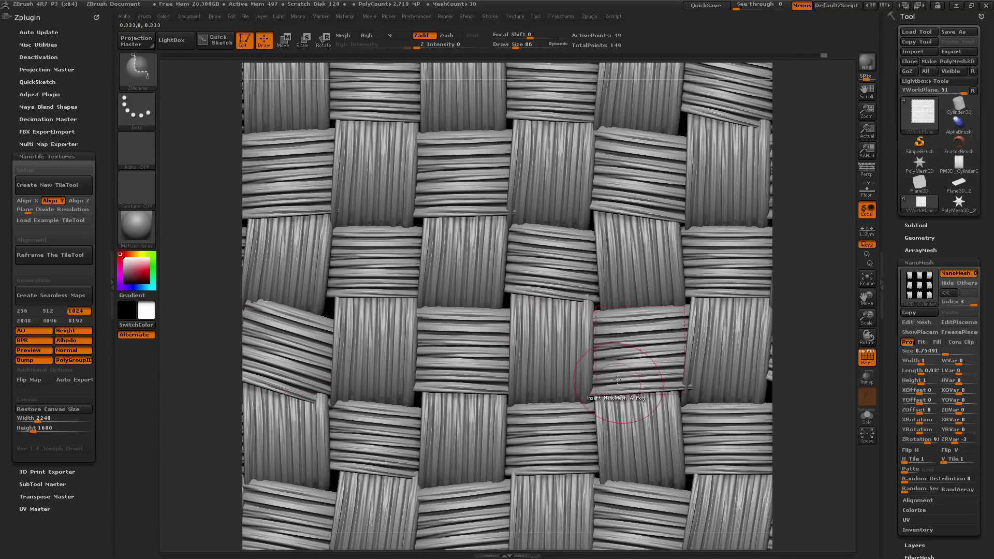
click(57, 299)
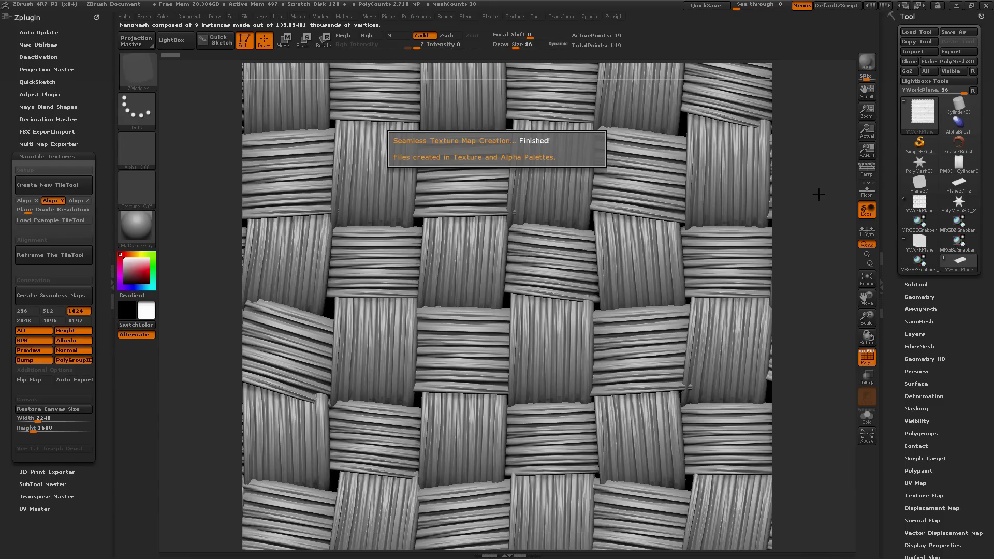
- Inspect the generated texture maps, including the normal map
click(515, 16)
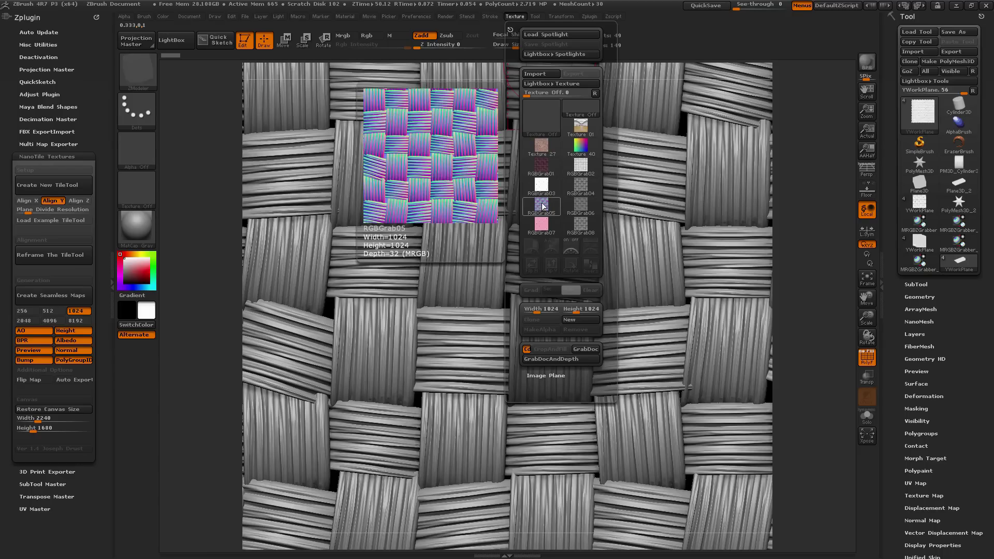
click(582, 172)
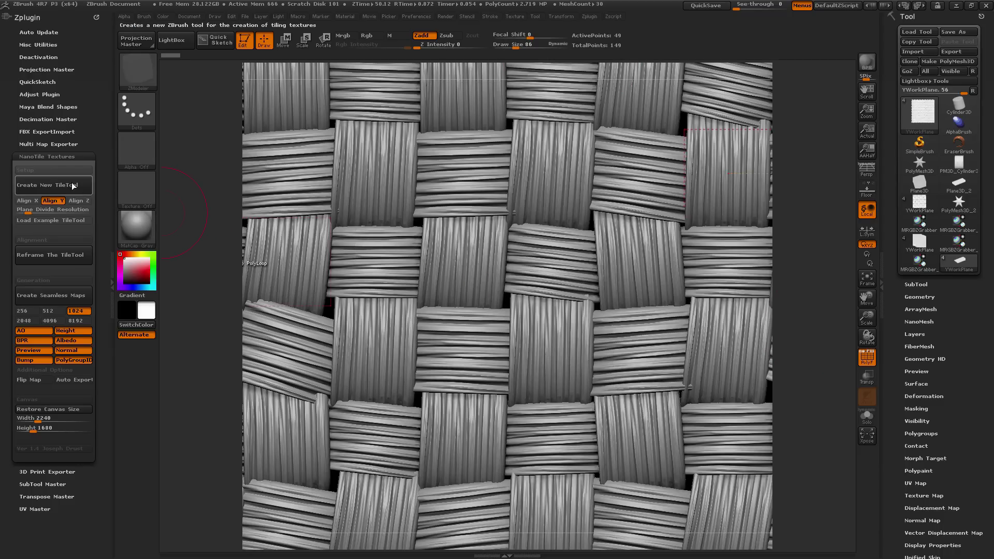